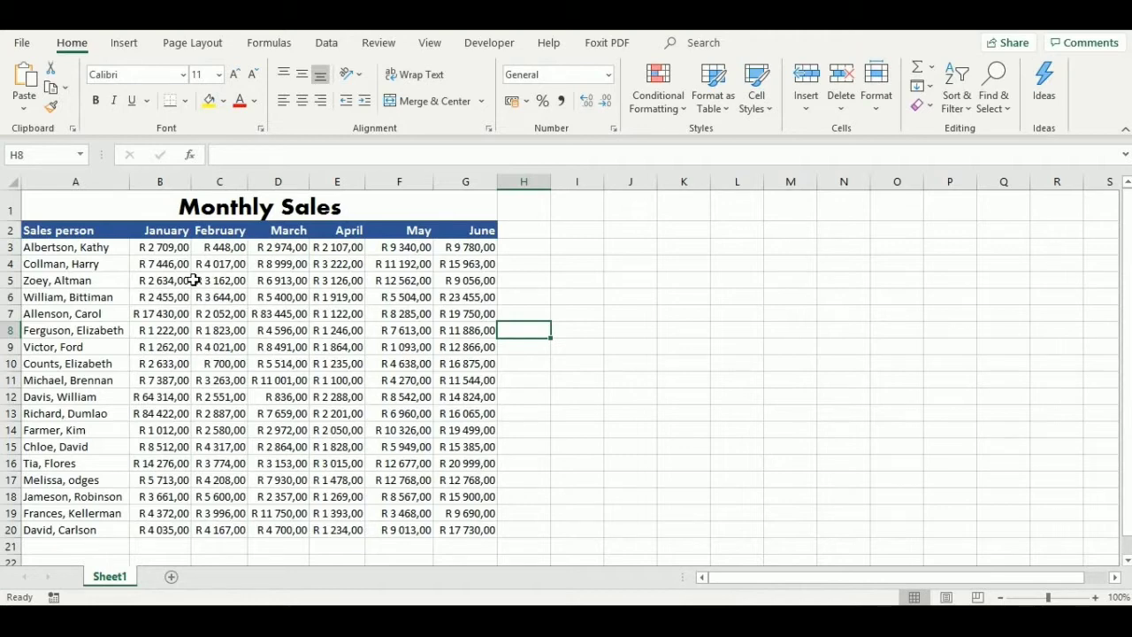
Start a Greater Than highlight rule on cells B2:G20 with R 4000 as the threshold
{"action": "left_click", "coordinate": [161, 231]}
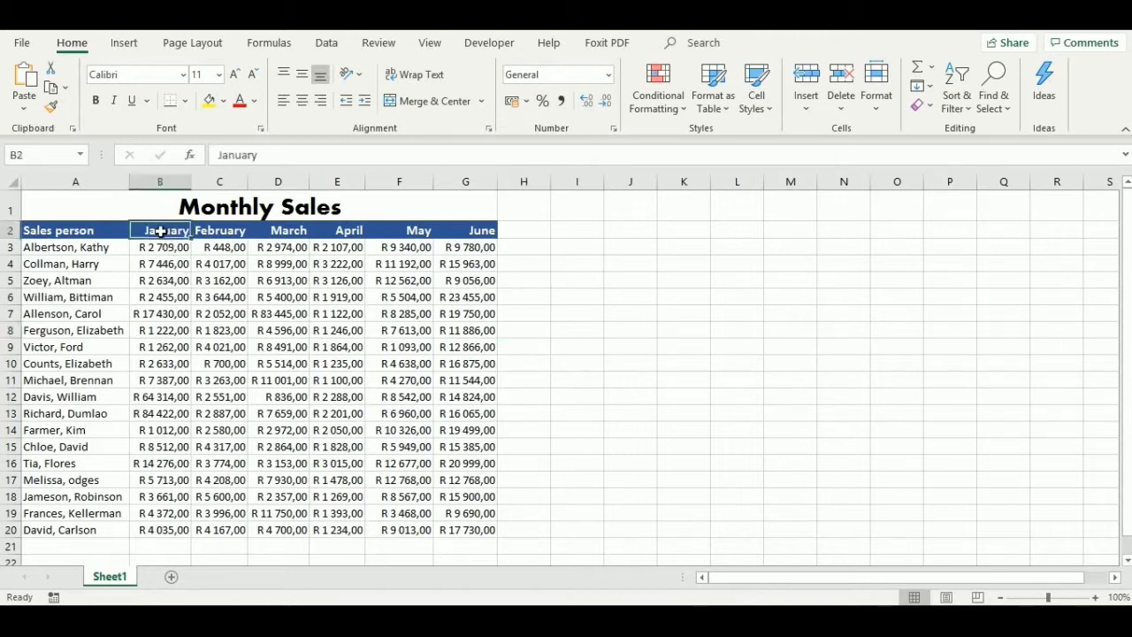
{"action": "left_click_drag", "start_coordinate": [161, 231], "coordinate": [471, 532]}
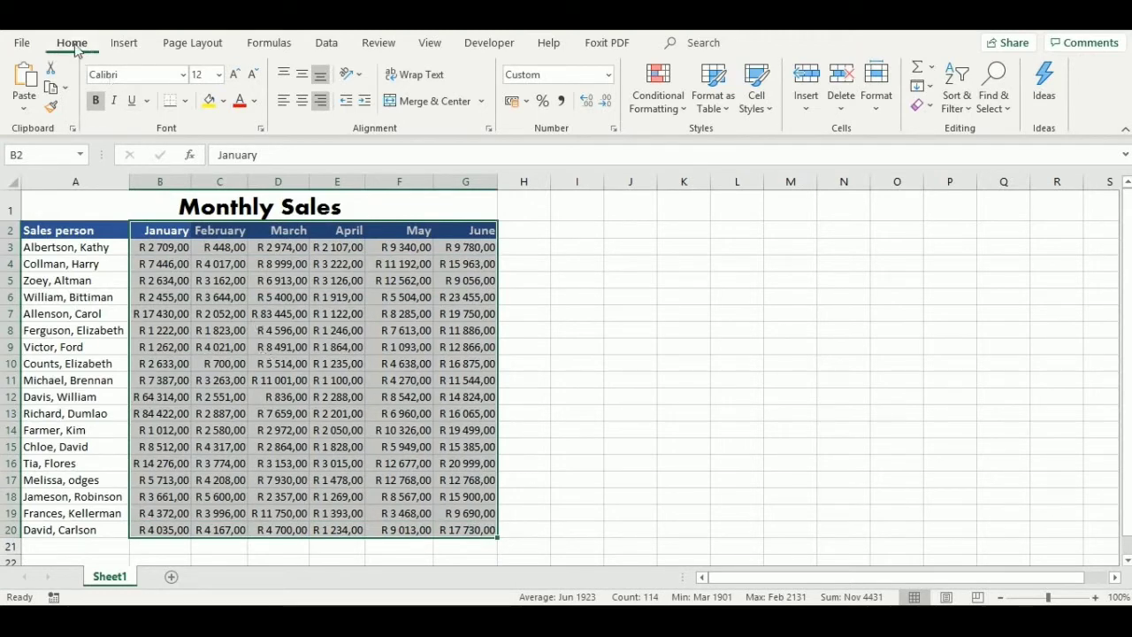
{"action": "left_click", "coordinate": [684, 109]}
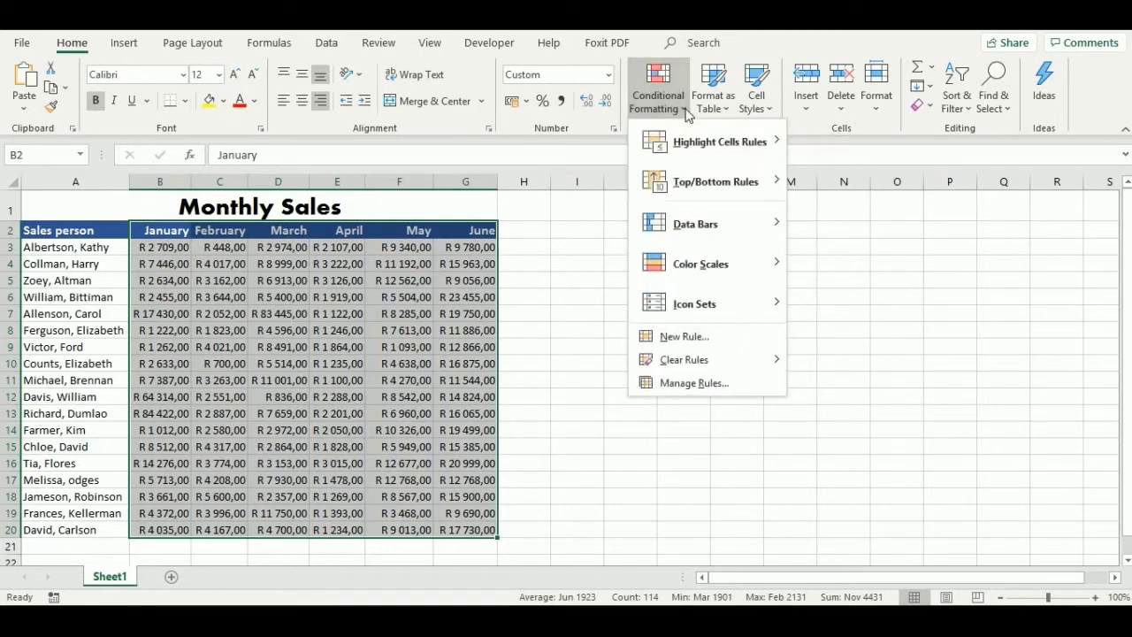
{"action": "mouse_move", "coordinate": [698, 150]}
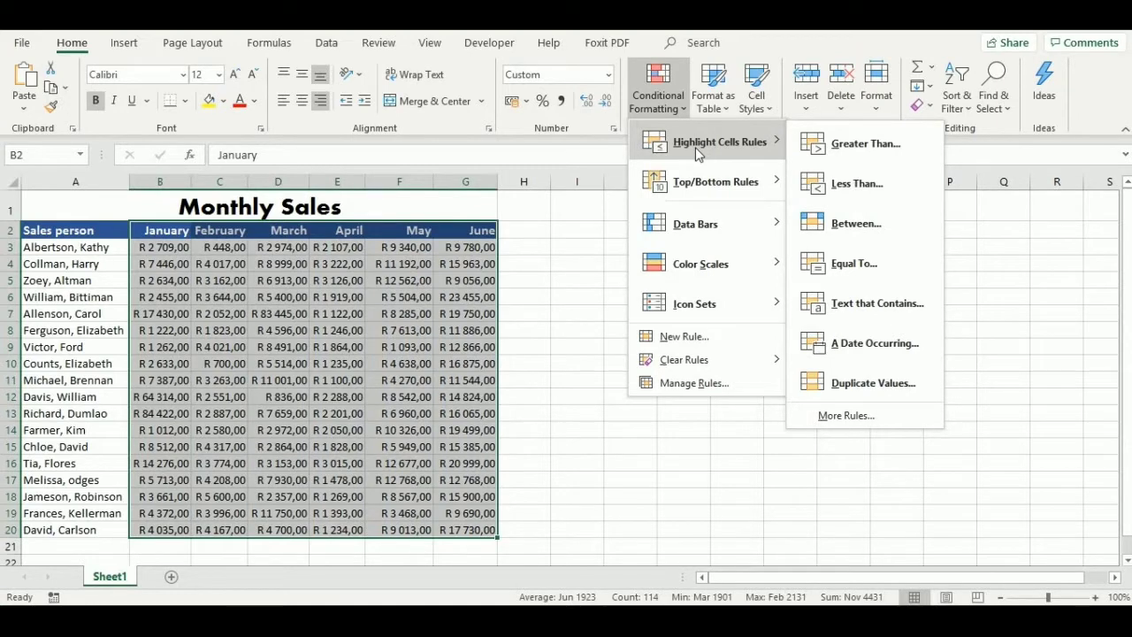
{"action": "left_click", "coordinate": [857, 151]}
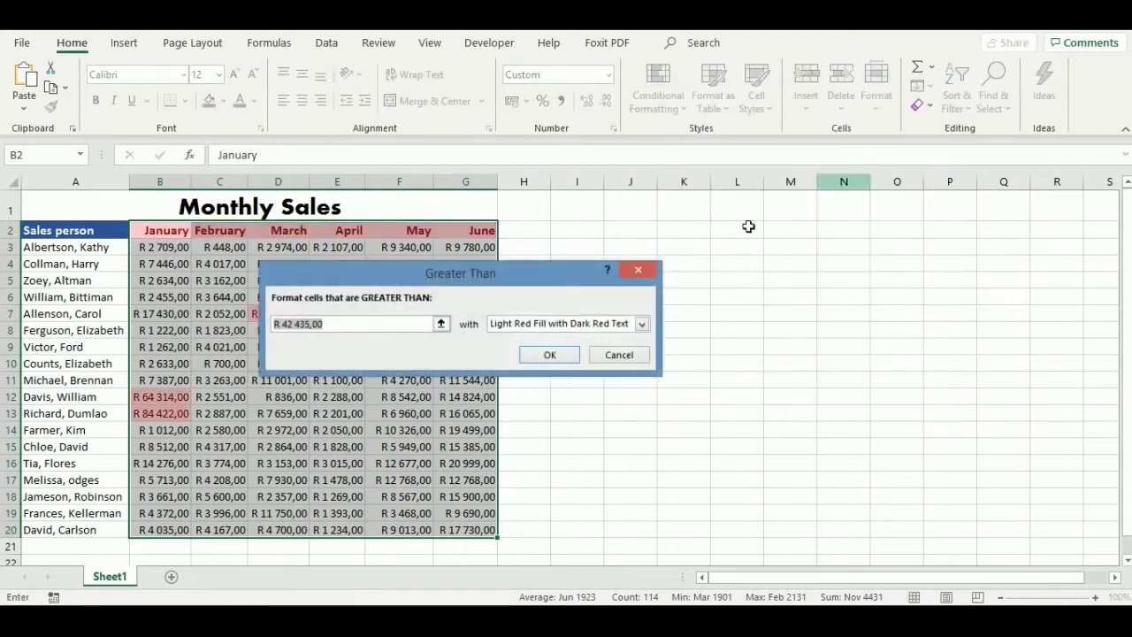
{"action": "left_click_drag", "start_coordinate": [564, 276], "coordinate": [705, 297]}
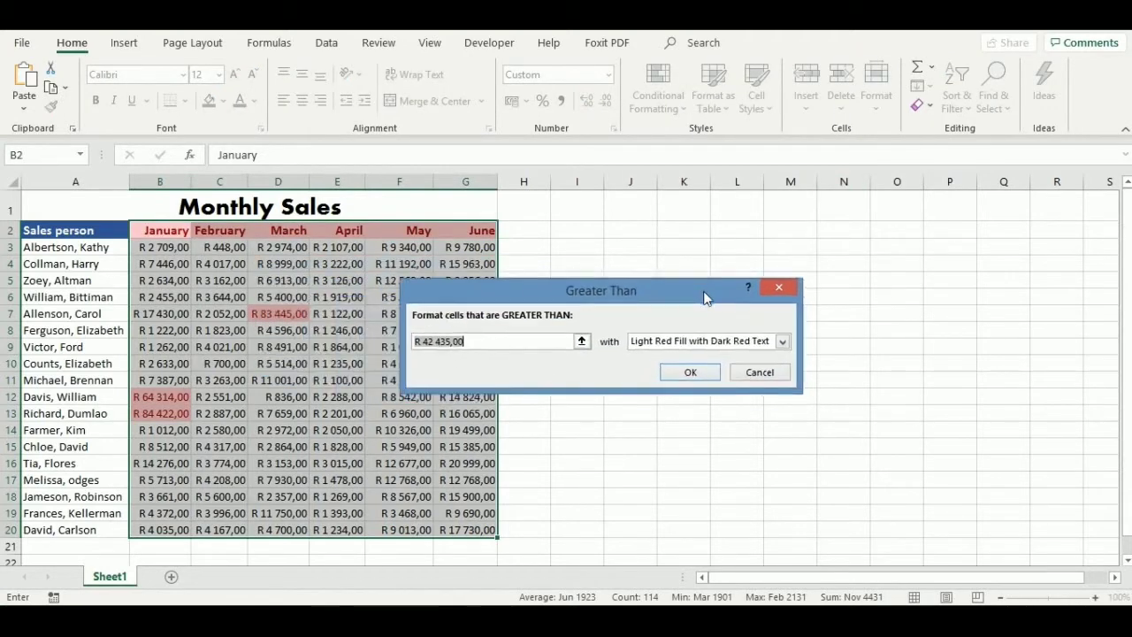
{"action": "left_click", "coordinate": [485, 340]}
{"action": "key", "text": "BackSpace"}
{"action": "key", "text": "BackSpace"}
{"action": "key", "text": "BackSpace"}
{"action": "key", "text": "BackSpace"}
{"action": "key", "text": "BackSpace"}
{"action": "key", "text": "BackSpace"}
{"action": "key", "text": "BackSpace"}
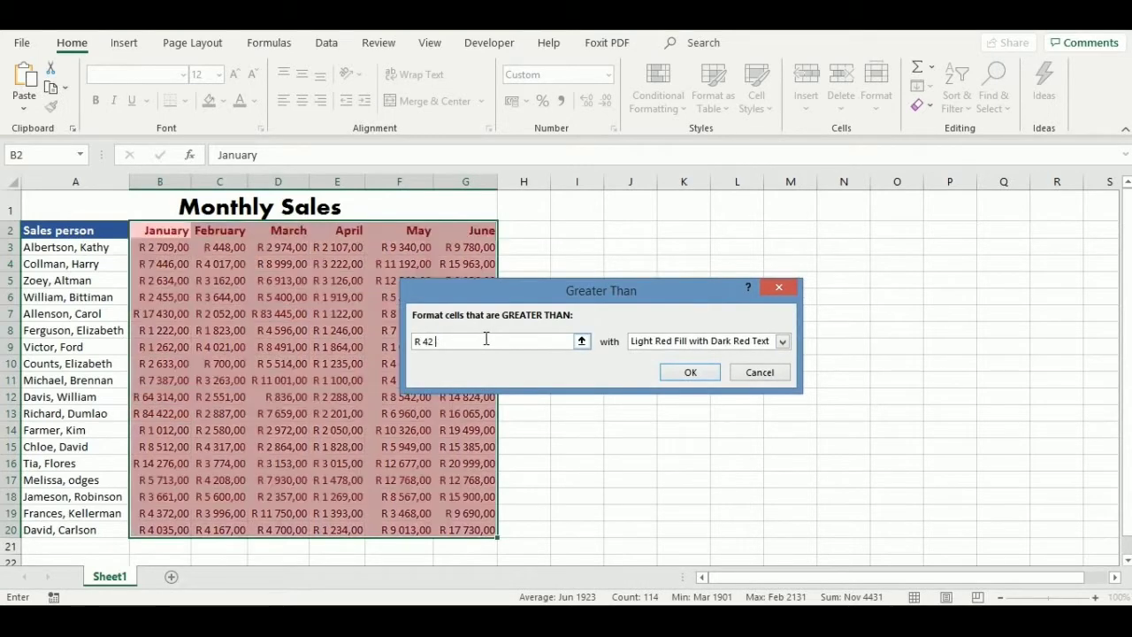
{"action": "key", "text": "BackSpace"}
{"action": "type", "text": "000"}
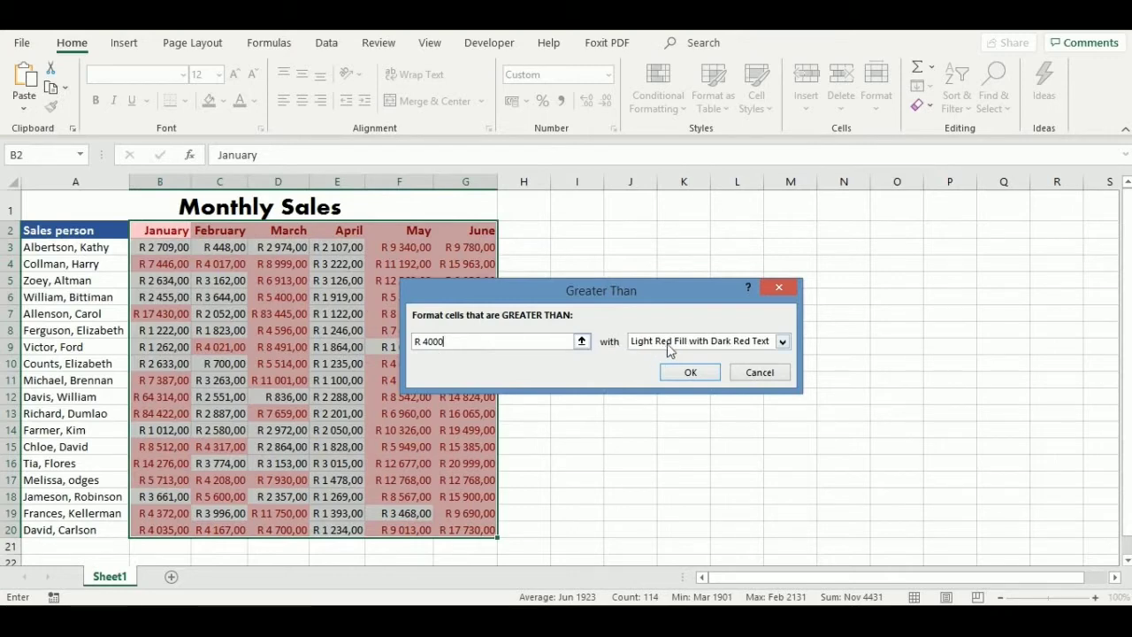
Apply the Greater Than rule with Green Fill with Dark Green Text and deselect the range
{"action": "left_click", "coordinate": [783, 342]}
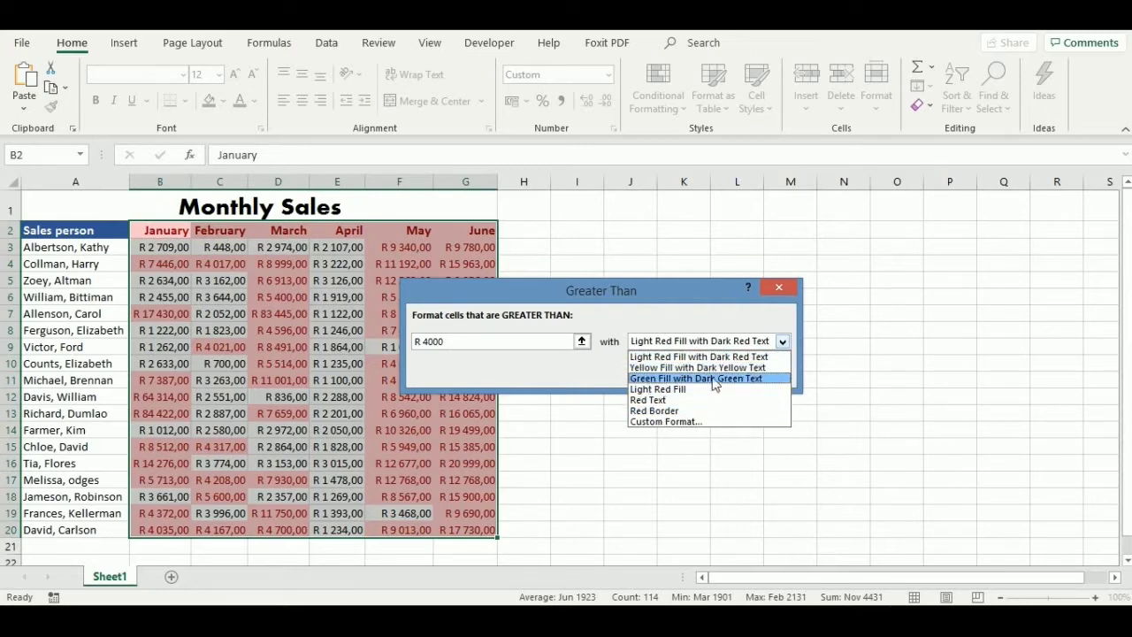
{"action": "left_click", "coordinate": [758, 379]}
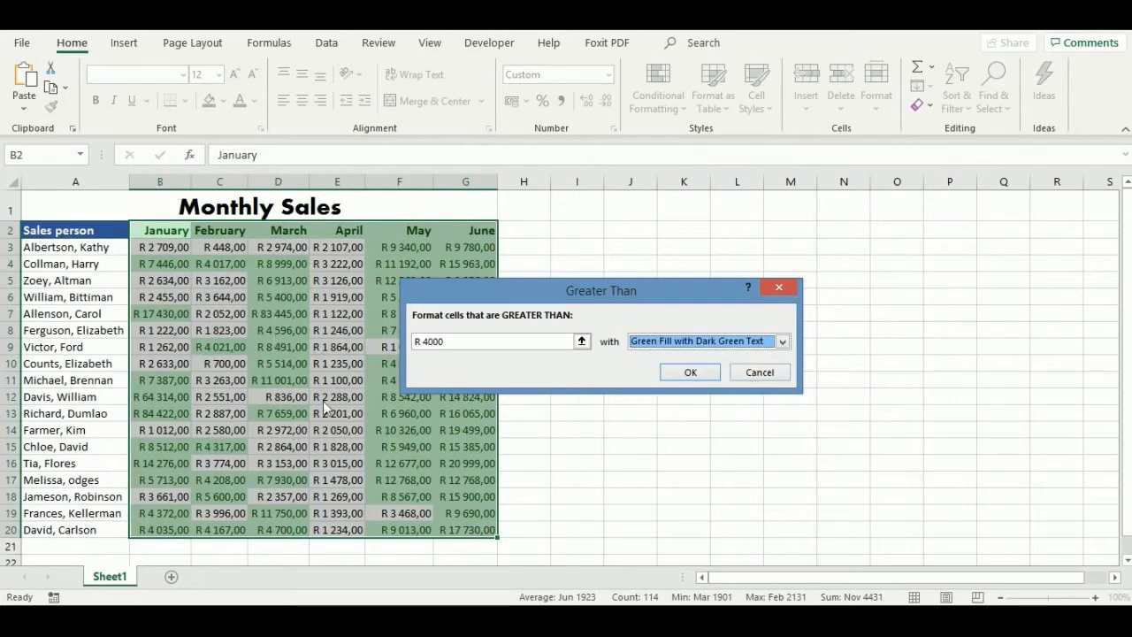
{"action": "left_click", "coordinate": [691, 373]}
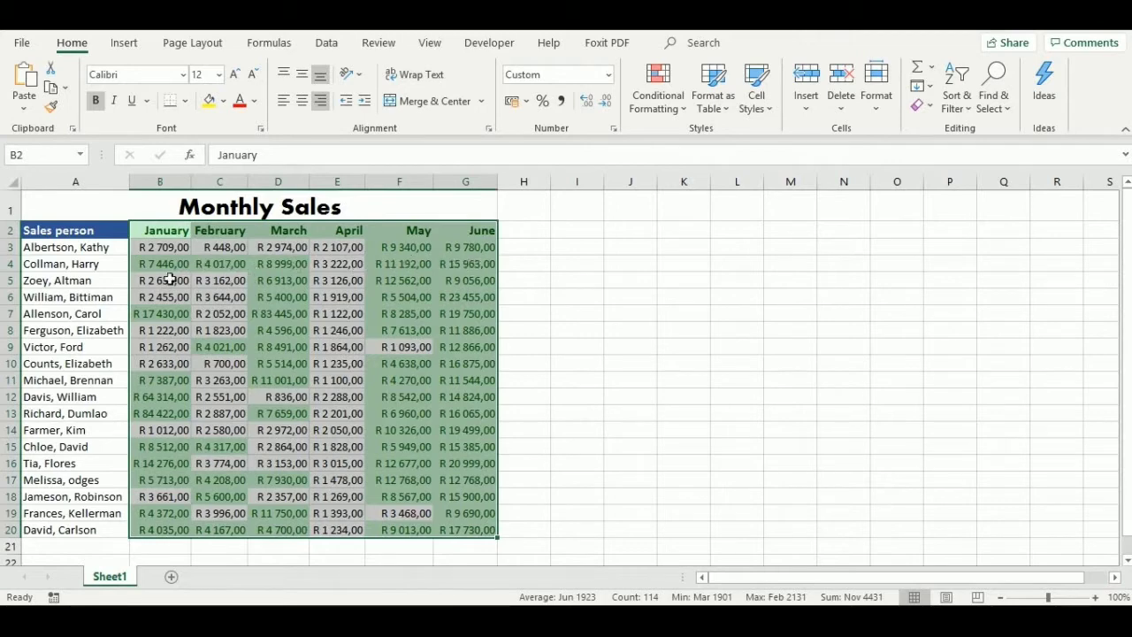
{"action": "left_click", "coordinate": [303, 278]}
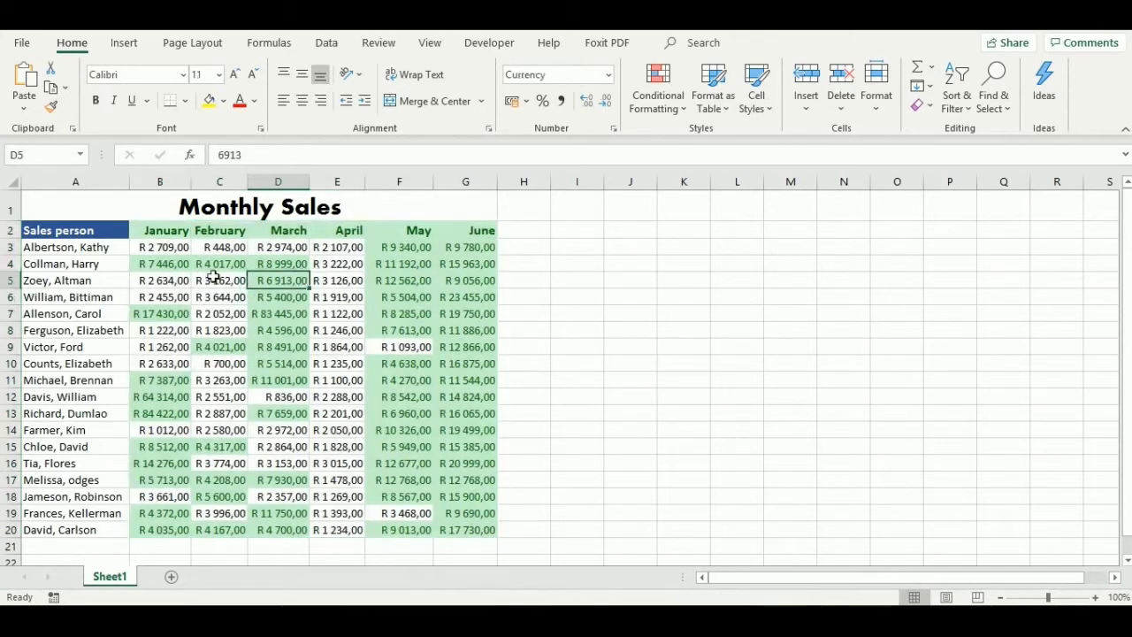
Examine the green highlighting across row 4 and in the April and June columns
{"action": "left_click", "coordinate": [5, 264]}
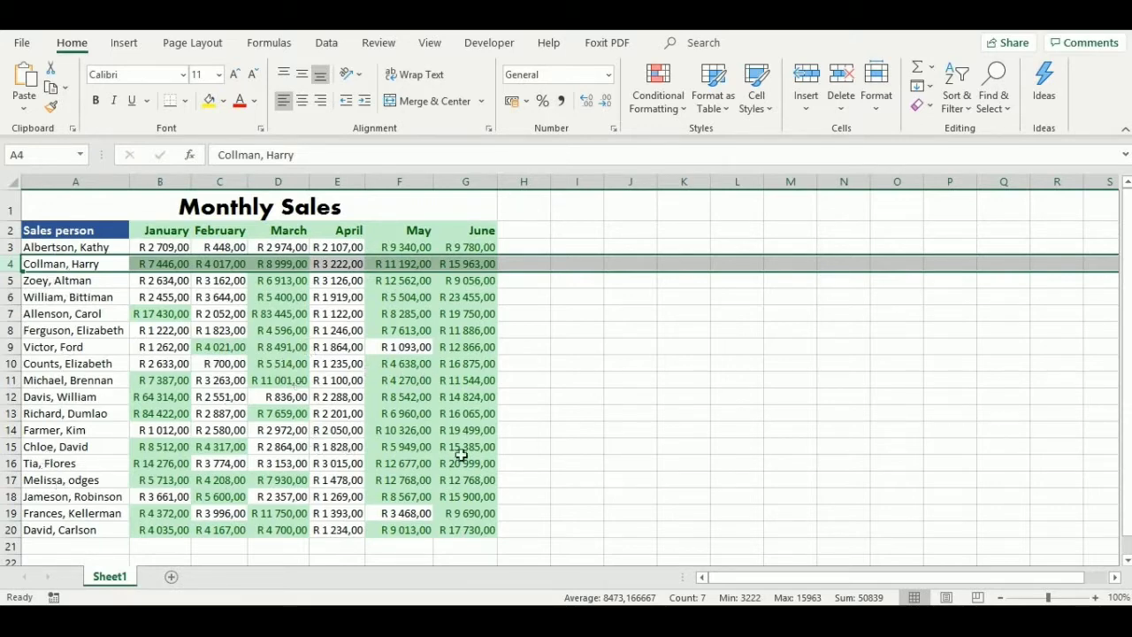
{"action": "left_click", "coordinate": [337, 183]}
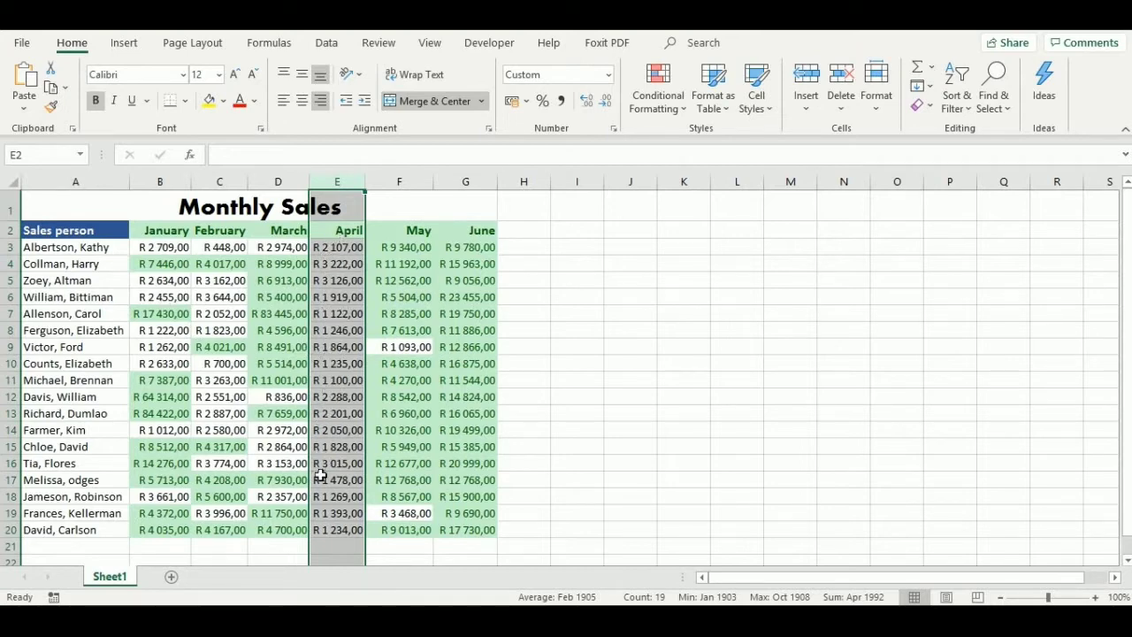
{"action": "left_click", "coordinate": [469, 185]}
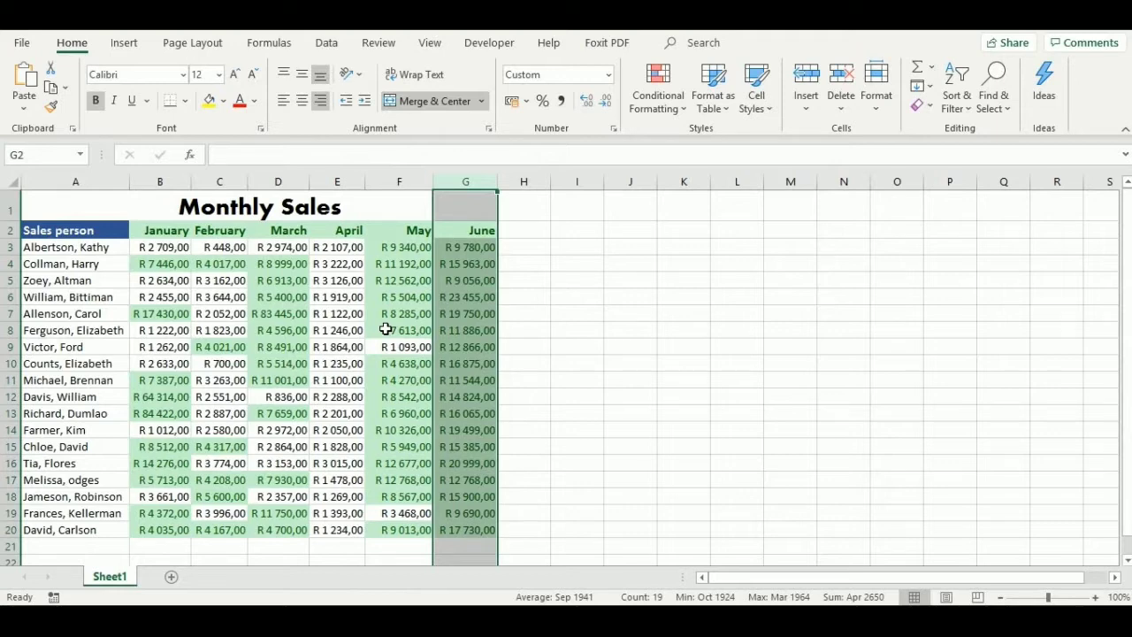
{"action": "left_click", "coordinate": [321, 316]}
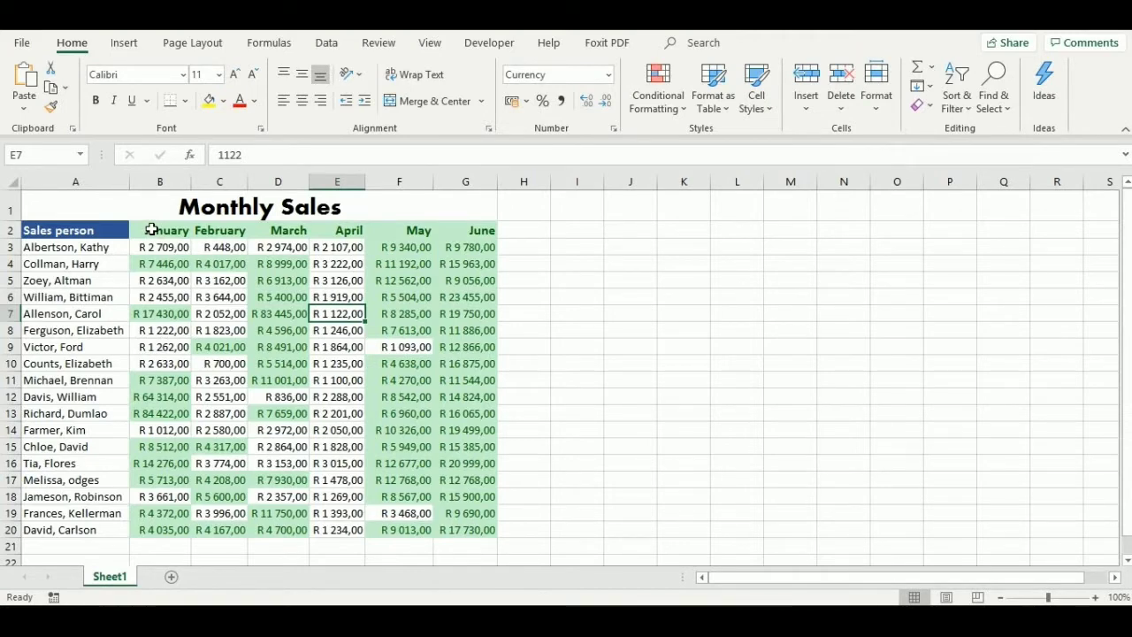
Start a Between highlight rule on cells B2:G20 with R 3000 as the lower limit
{"action": "left_click_drag", "start_coordinate": [152, 230], "coordinate": [460, 526]}
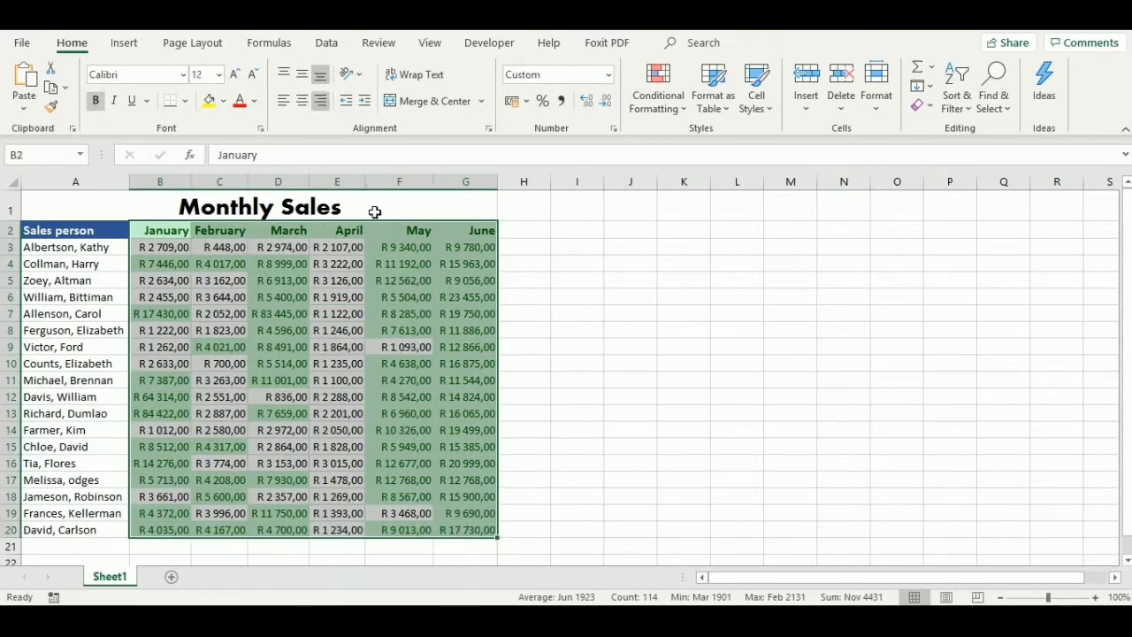
{"action": "left_click", "coordinate": [687, 115]}
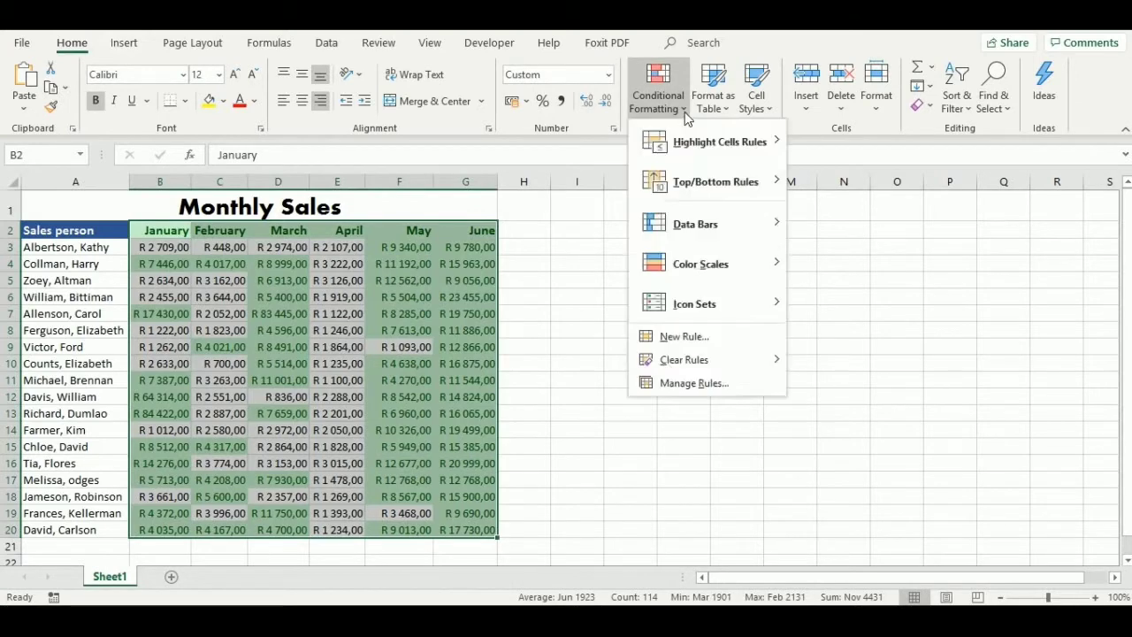
{"action": "mouse_move", "coordinate": [691, 150]}
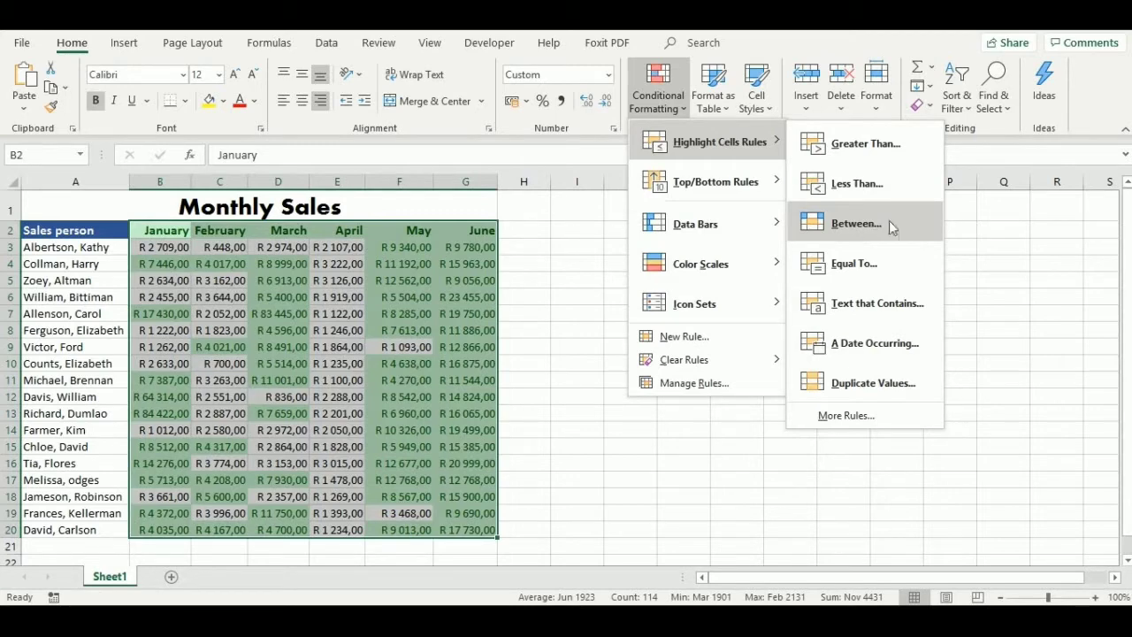
{"action": "left_click", "coordinate": [867, 232]}
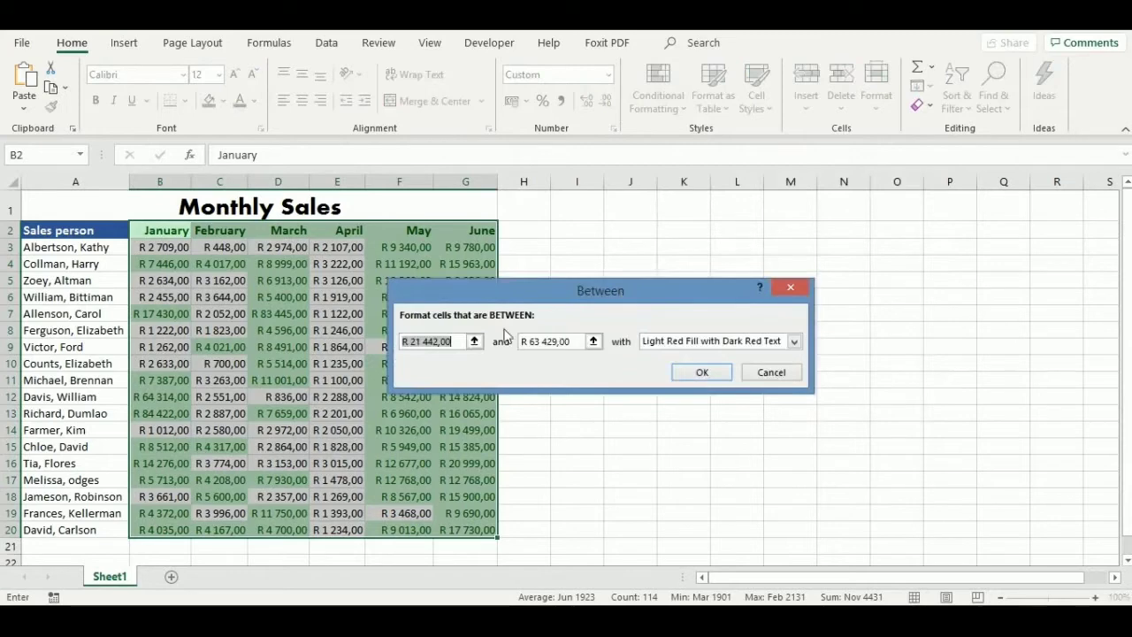
{"action": "left_click", "coordinate": [455, 342]}
{"action": "key", "text": "BackSpace"}
{"action": "key", "text": "BackSpace"}
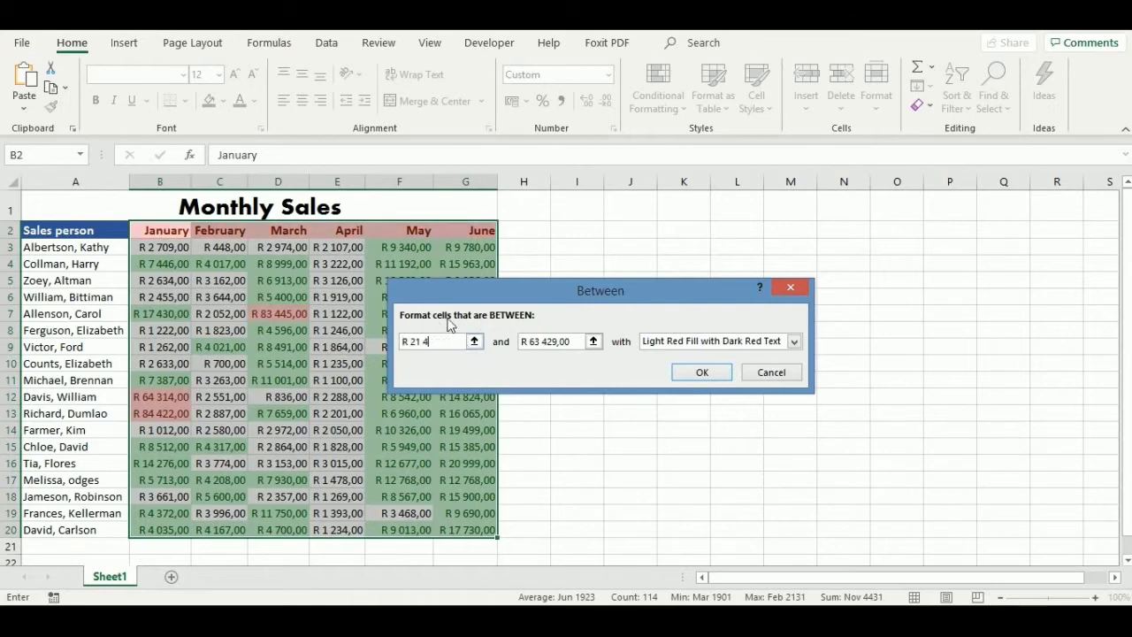
{"action": "key", "text": "BackSpace"}
{"action": "key", "text": "BackSpace"}
{"action": "key", "text": "BackSpace"}
{"action": "type", "text": "3000"}
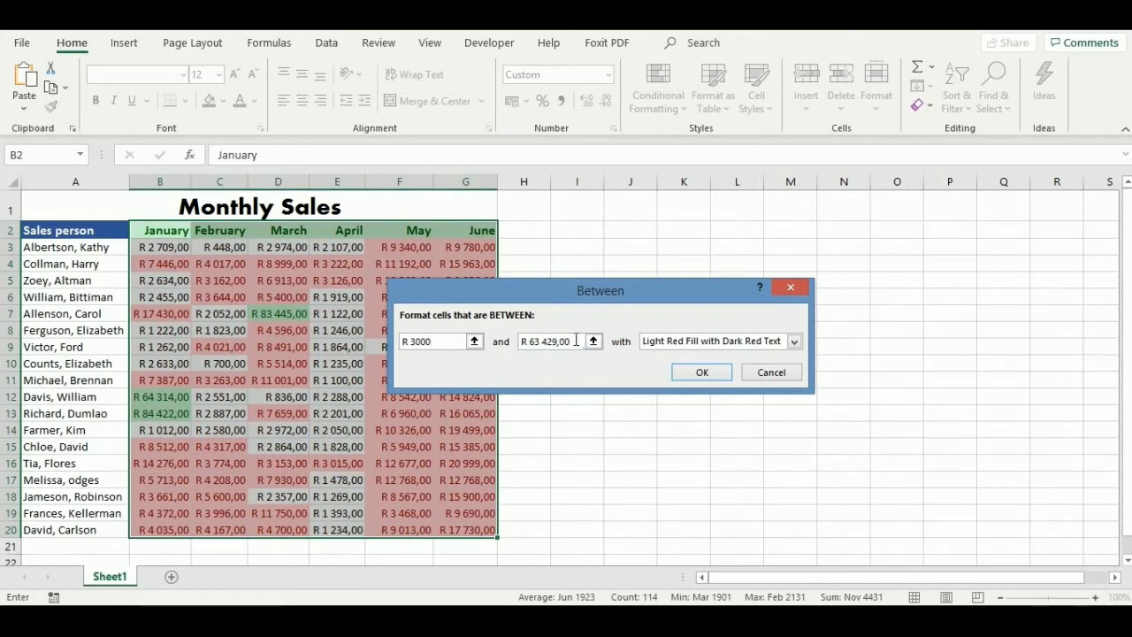
Set the upper limit of the Between rule to R 4000
{"action": "key", "text": "BackSpace"}
{"action": "key", "text": "BackSpace"}
{"action": "key", "text": "BackSpace"}
{"action": "key", "text": "BackSpace"}
{"action": "key", "text": "BackSpace"}
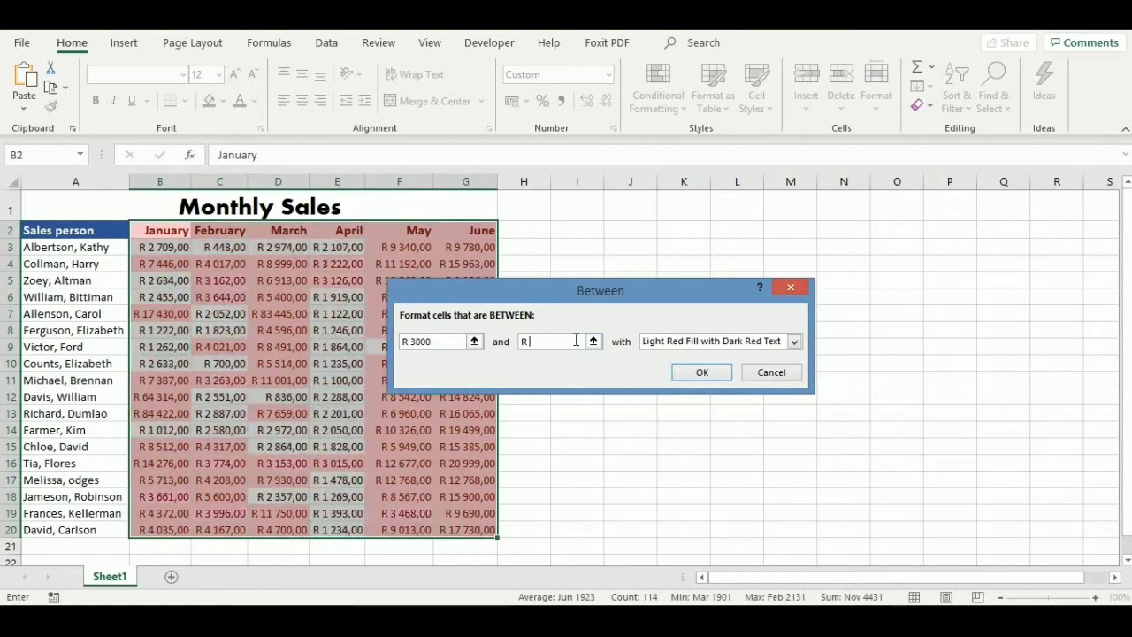
{"action": "type", "text": "400"}
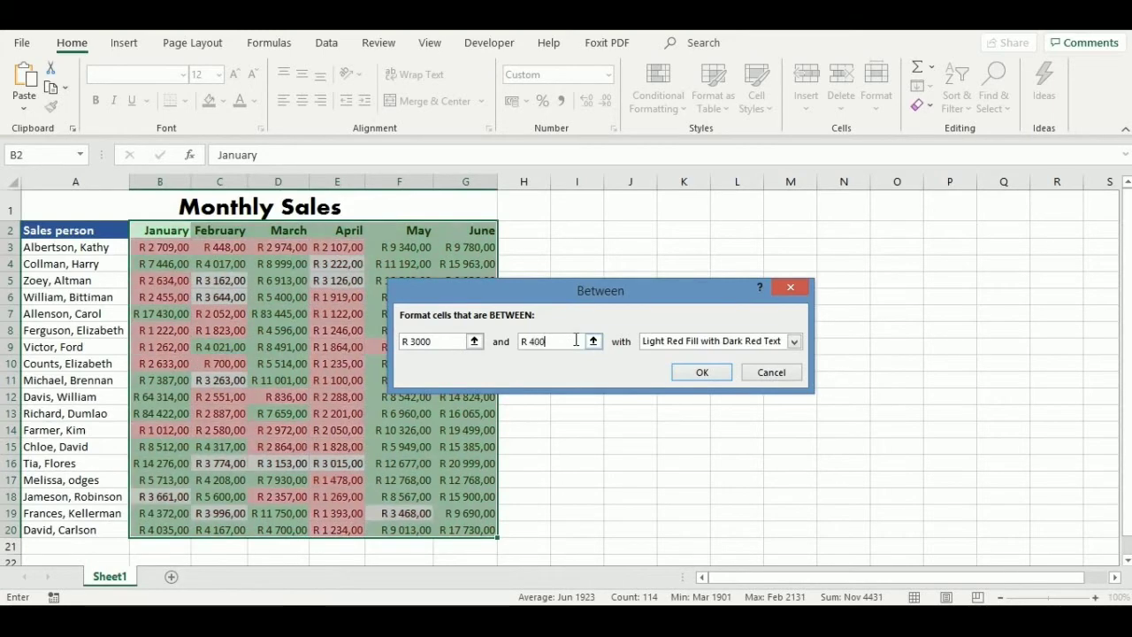
{"action": "type", "text": "0"}
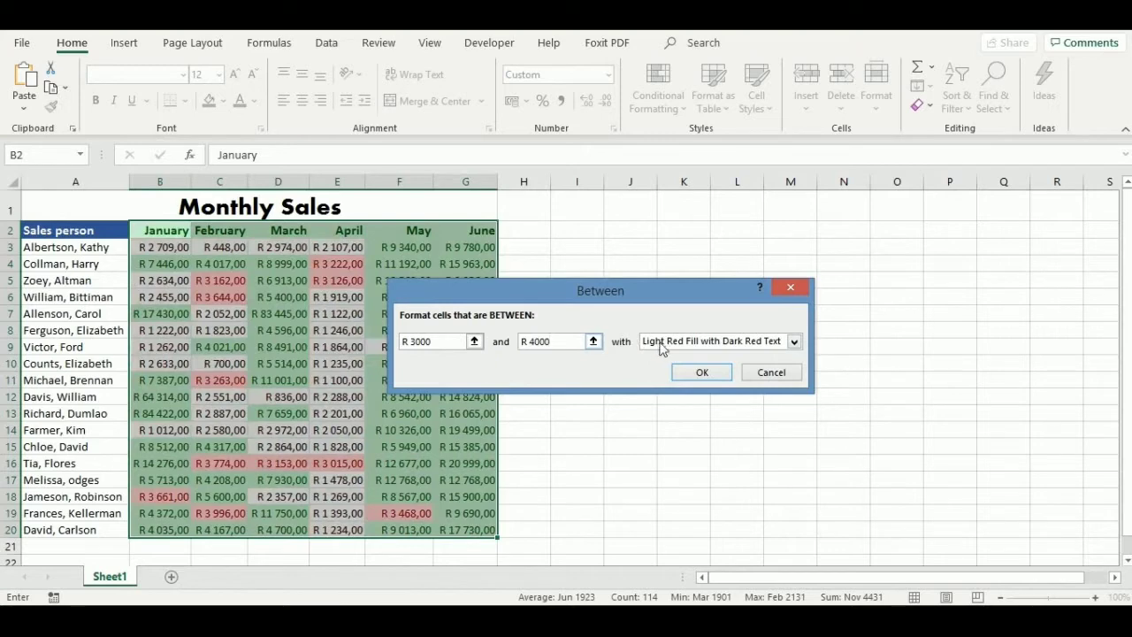
Apply the Between rule with Yellow Fill with Dark Yellow Text and deselect the range
{"action": "left_click", "coordinate": [794, 342]}
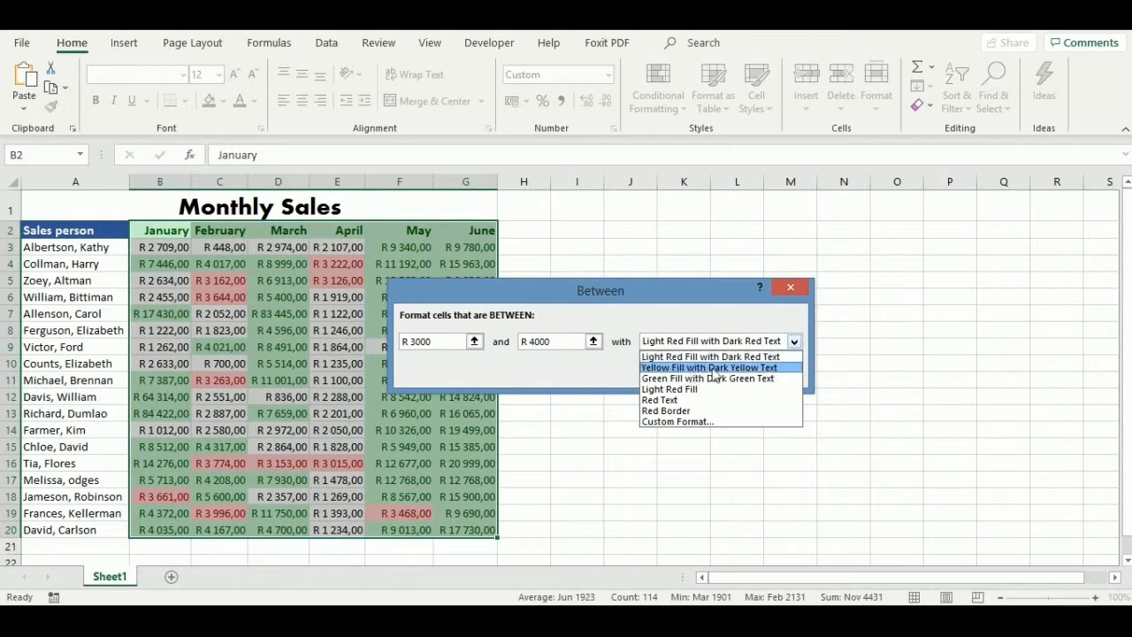
{"action": "left_click", "coordinate": [759, 367]}
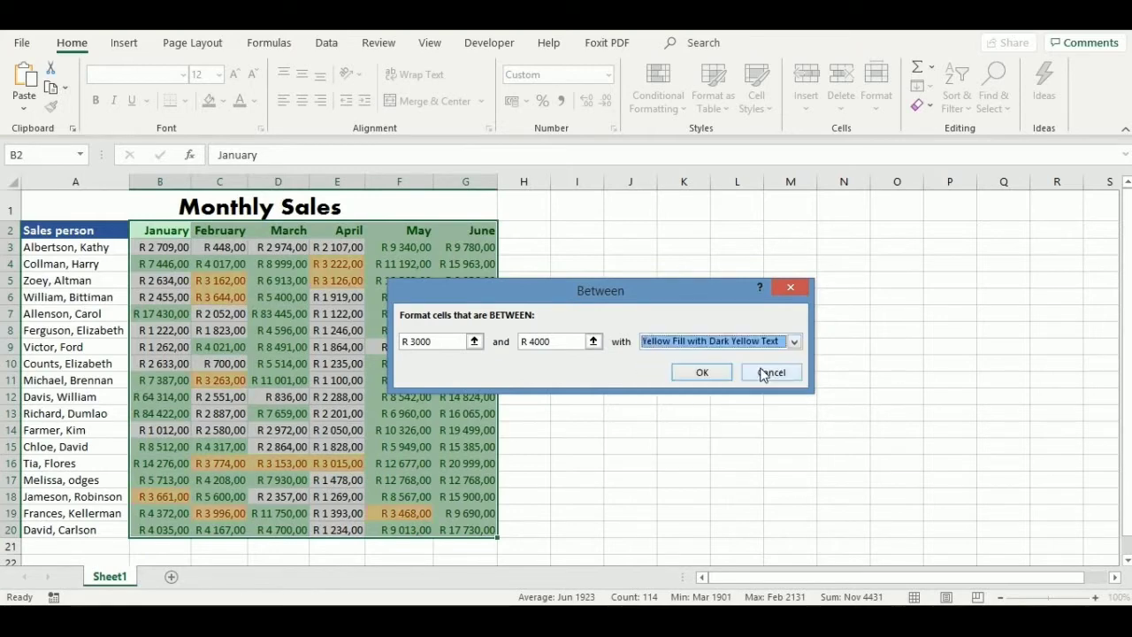
{"action": "left_click", "coordinate": [703, 373]}
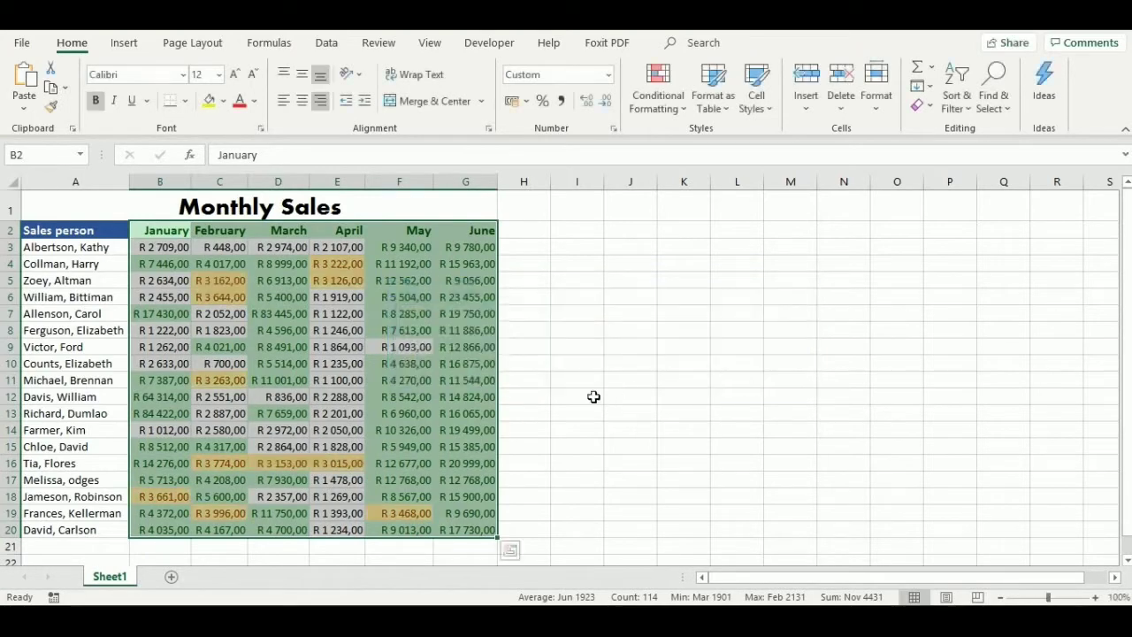
{"action": "left_click", "coordinate": [585, 393]}
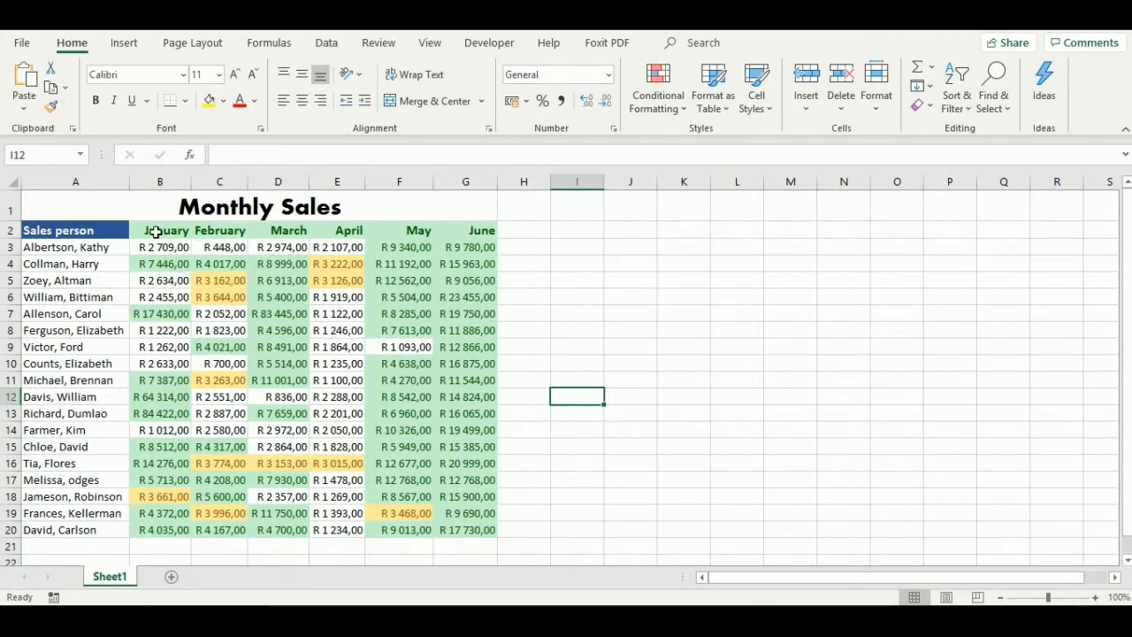
Start a Less Than highlight rule on cells B2:G20 with R 3000 as the threshold
{"action": "left_click_drag", "start_coordinate": [155, 232], "coordinate": [461, 530]}
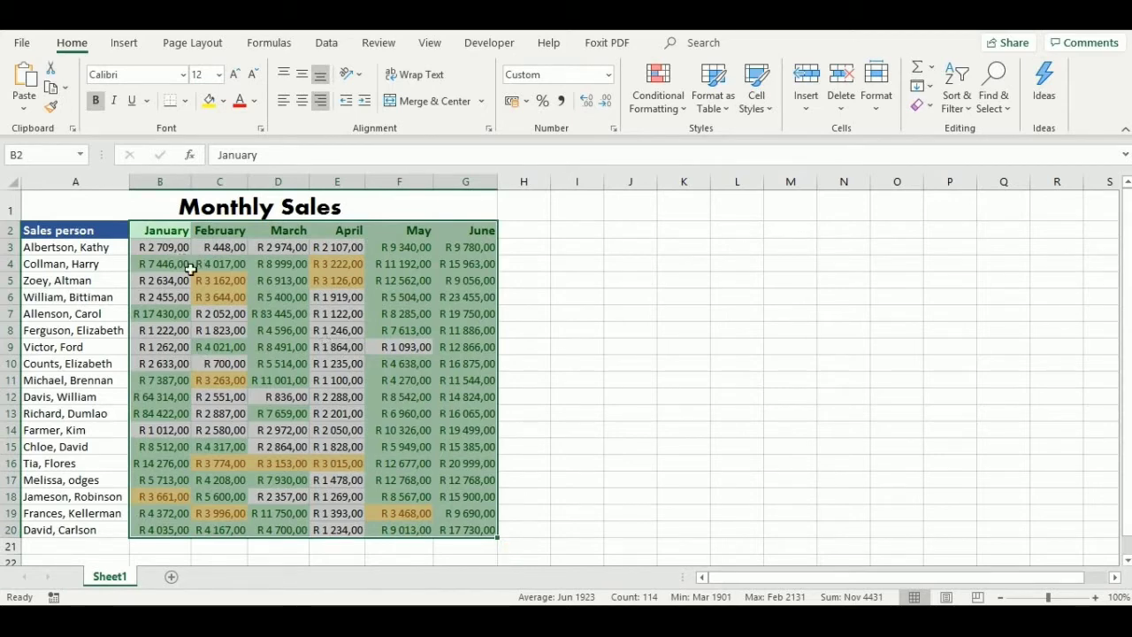
{"action": "left_click", "coordinate": [681, 113]}
{"action": "mouse_move", "coordinate": [711, 144]}
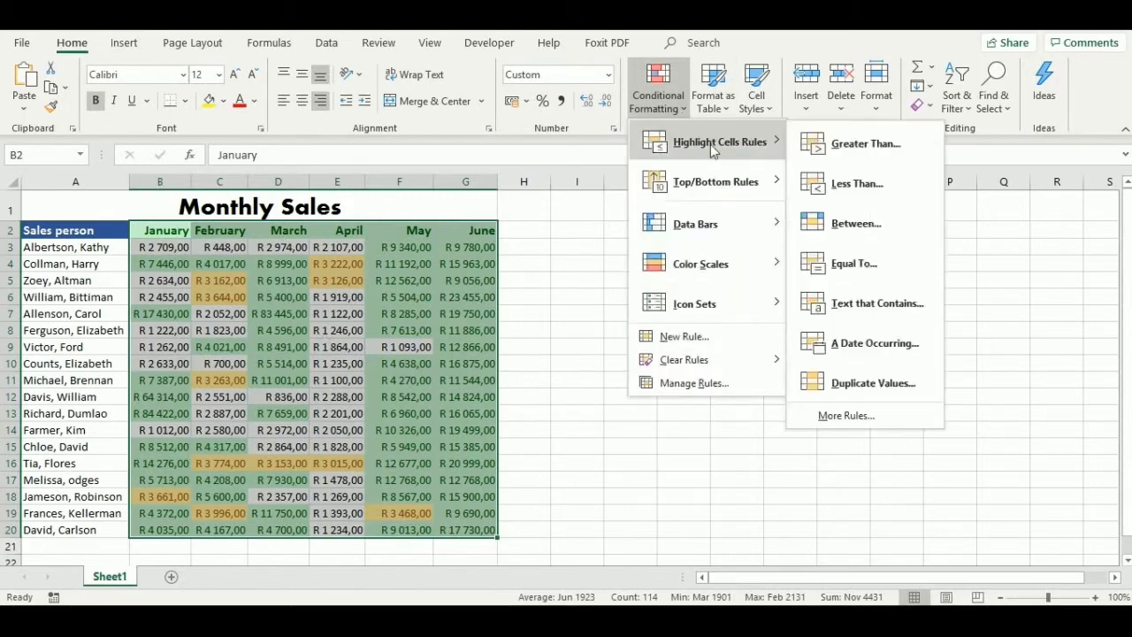
{"action": "left_click", "coordinate": [881, 192]}
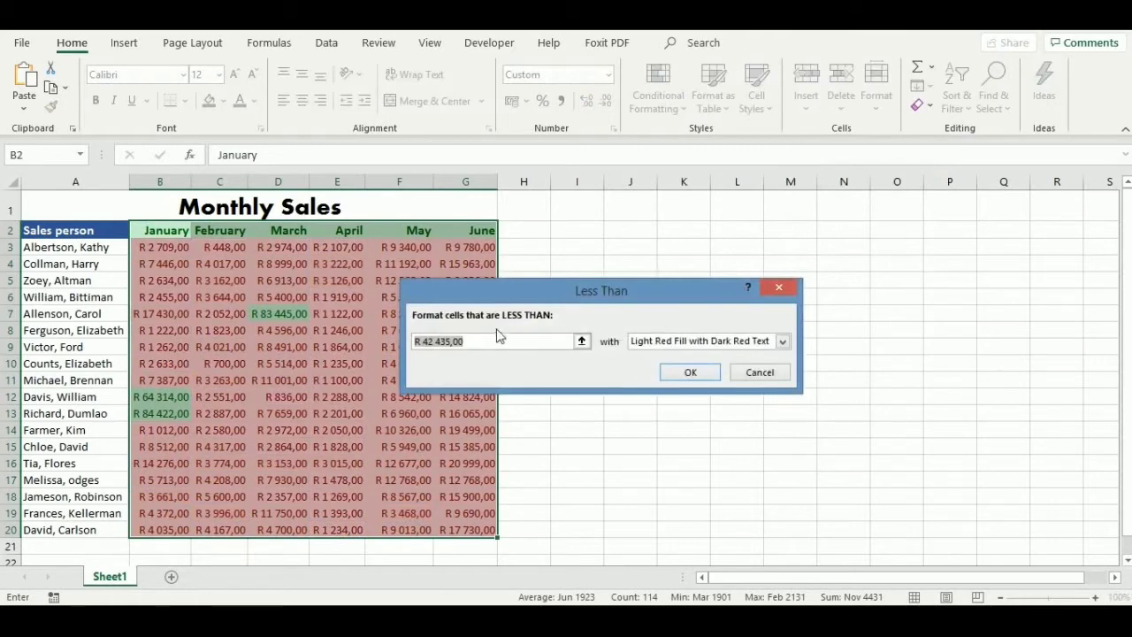
{"action": "left_click", "coordinate": [485, 341]}
{"action": "key", "text": "BackSpace"}
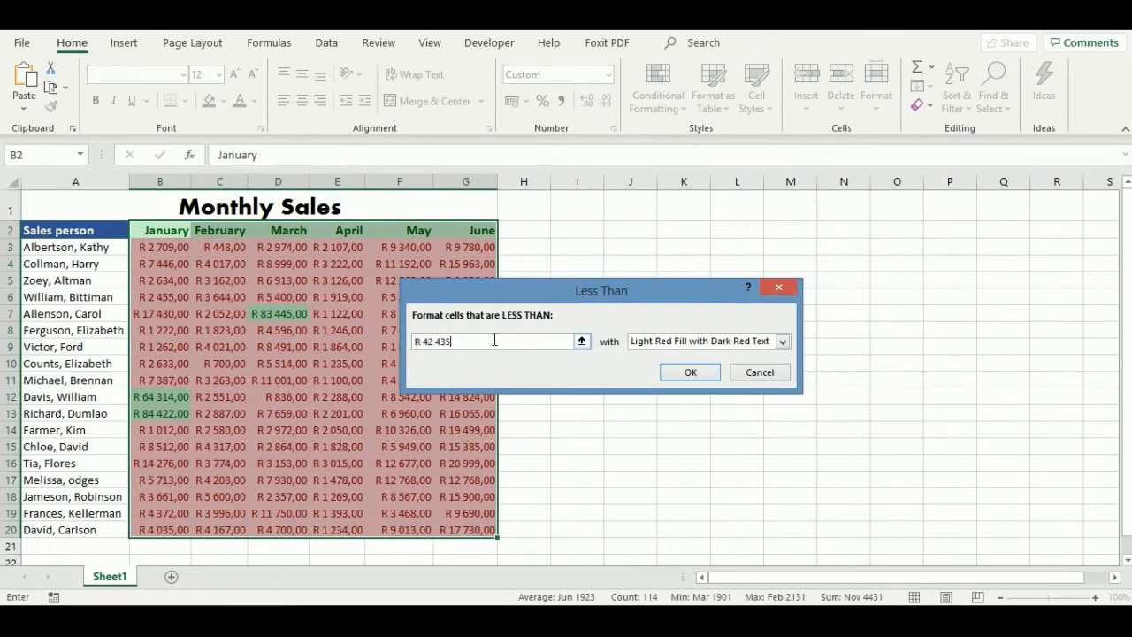
{"action": "key", "text": "BackSpace"}
{"action": "key", "text": "BackSpace"}
{"action": "key", "text": "BackSpace"}
{"action": "key", "text": "BackSpace"}
{"action": "key", "text": "BackSpace"}
{"action": "key", "text": "BackSpace"}
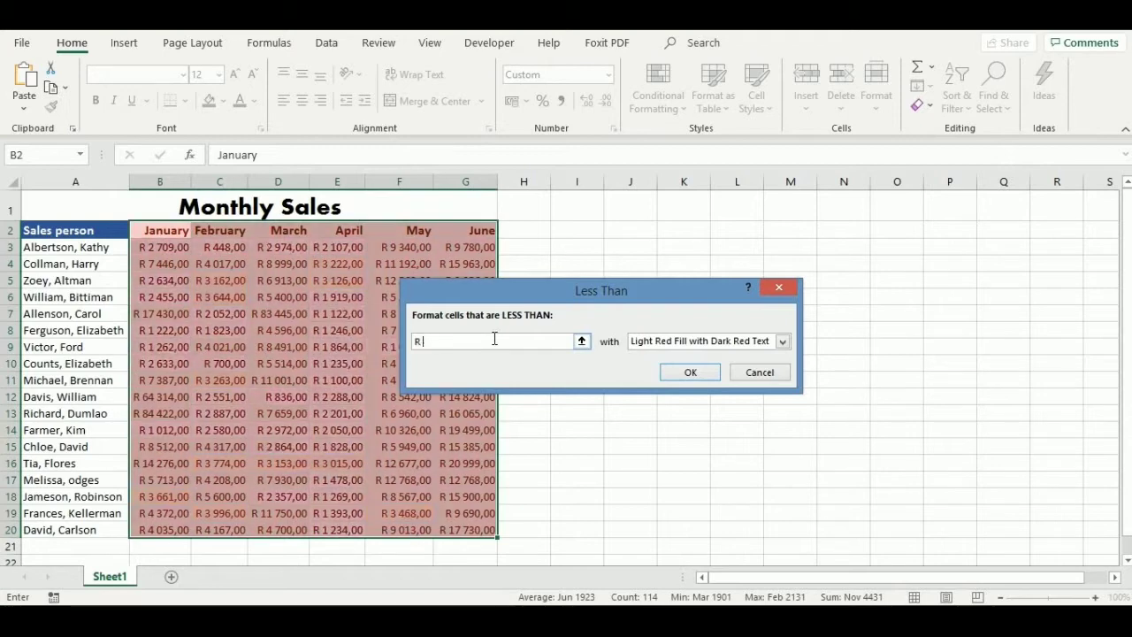
{"action": "type", "text": "3000"}
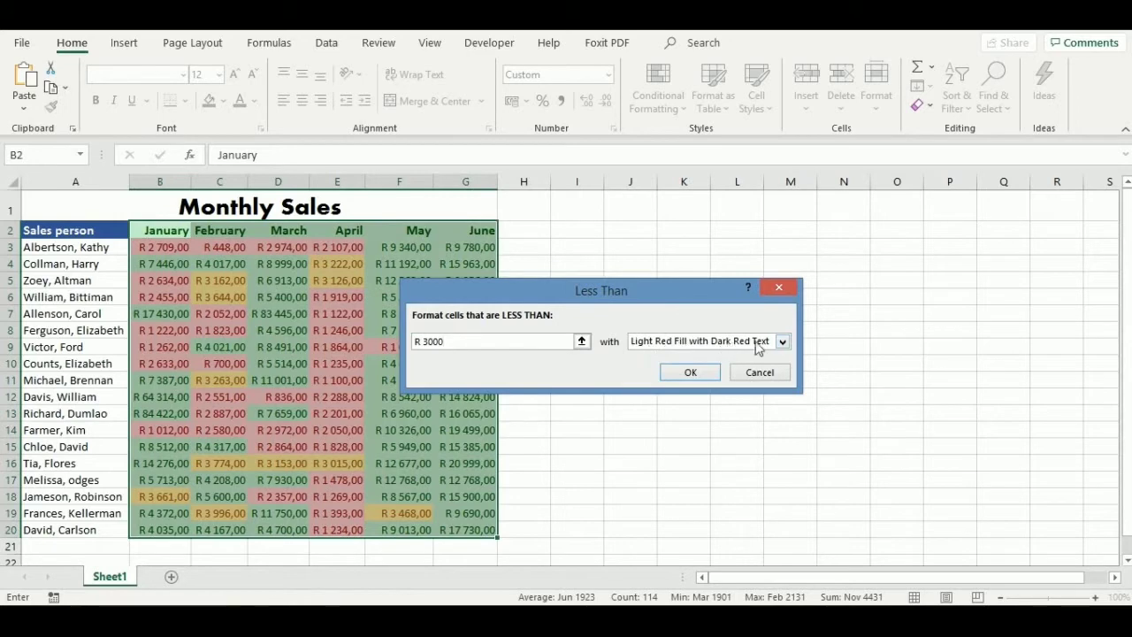
Apply the Less Than rule with Light Red Fill with Dark Red Text and deselect the range
{"action": "left_click", "coordinate": [690, 372]}
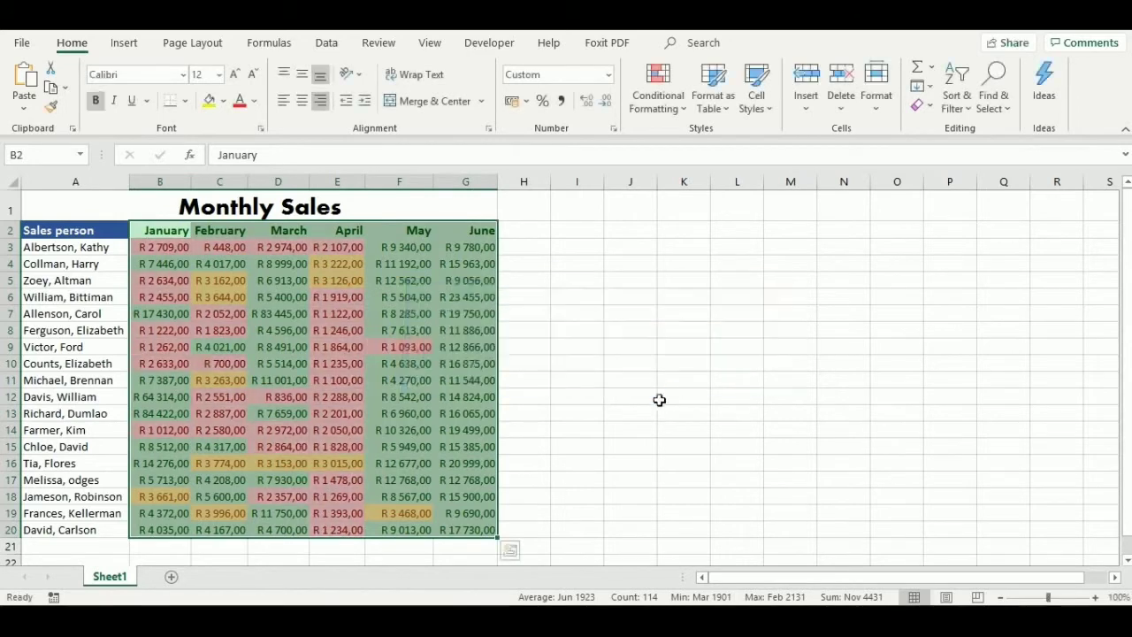
{"action": "left_click", "coordinate": [559, 362]}
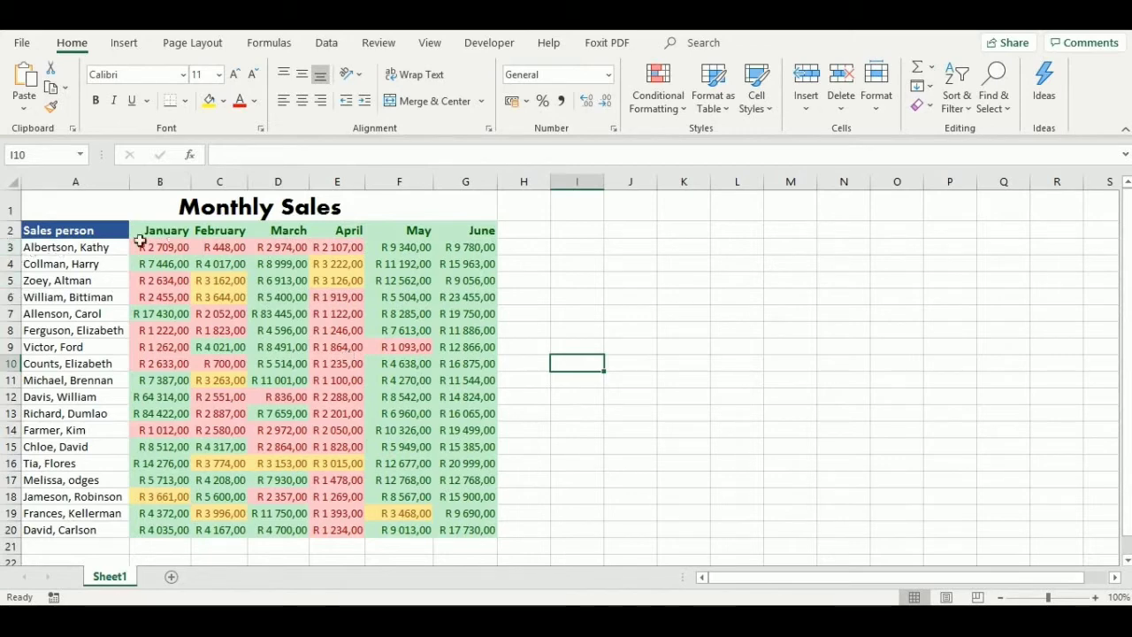
{"action": "left_click_drag", "start_coordinate": [155, 249], "coordinate": [324, 249]}
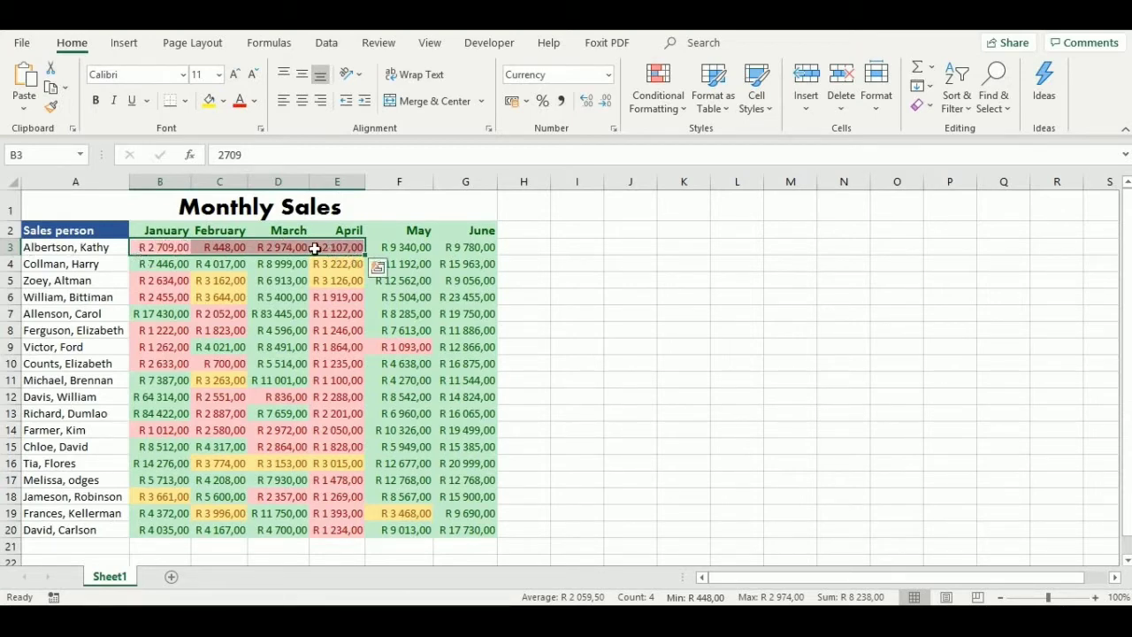
{"action": "left_click", "coordinate": [278, 329]}
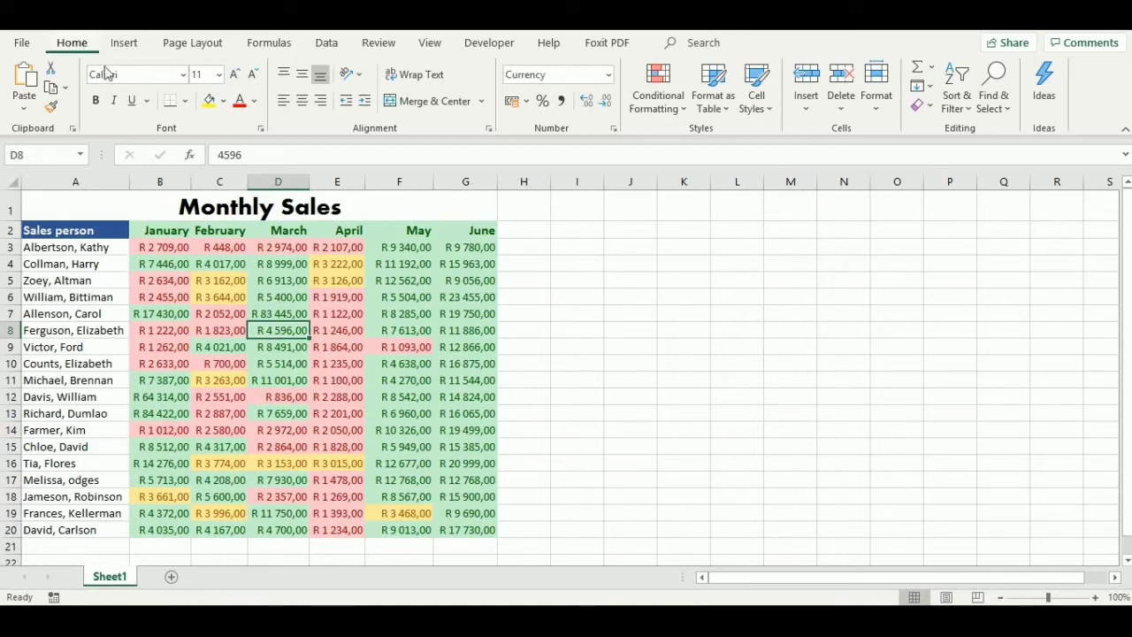
Clear all conditional formatting rules from the entire sheet
{"action": "left_click", "coordinate": [683, 111]}
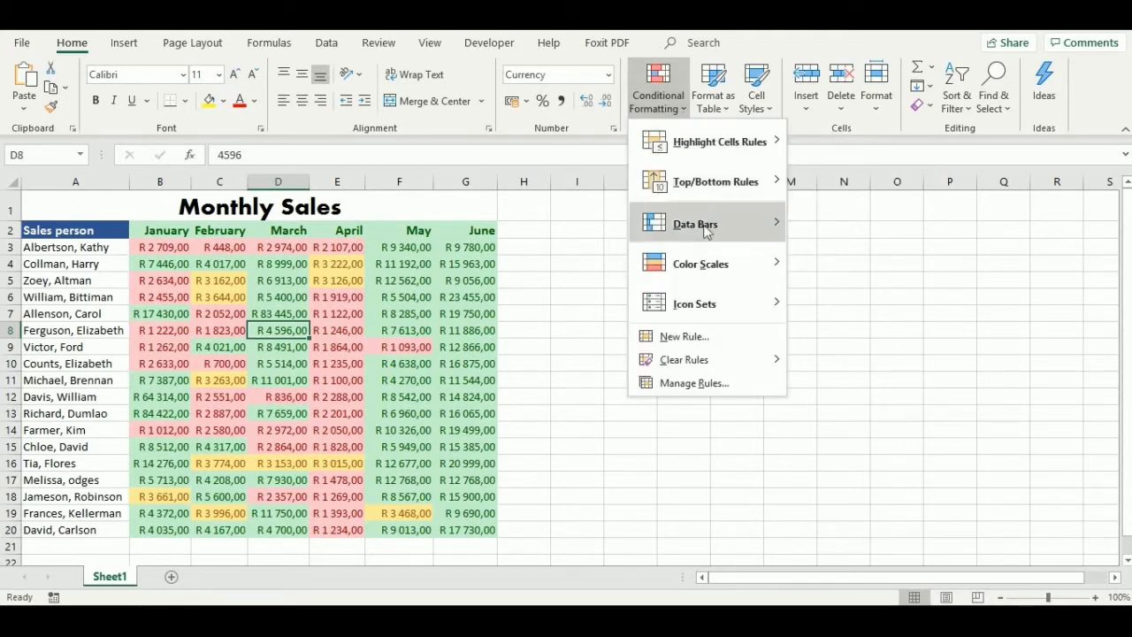
{"action": "mouse_move", "coordinate": [676, 370]}
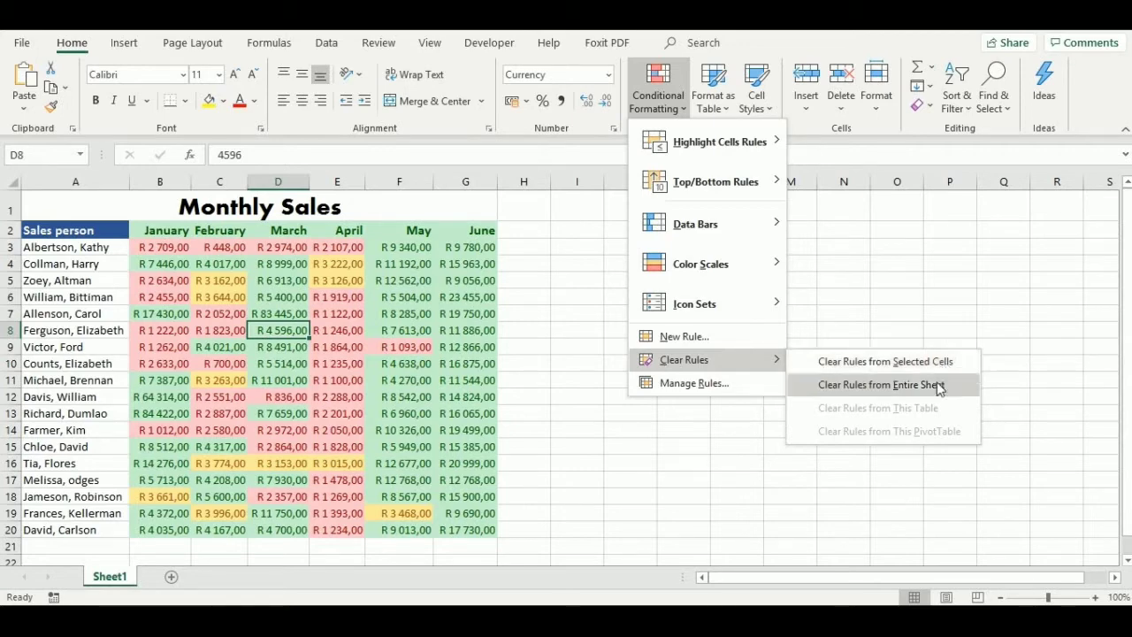
{"action": "left_click", "coordinate": [870, 386]}
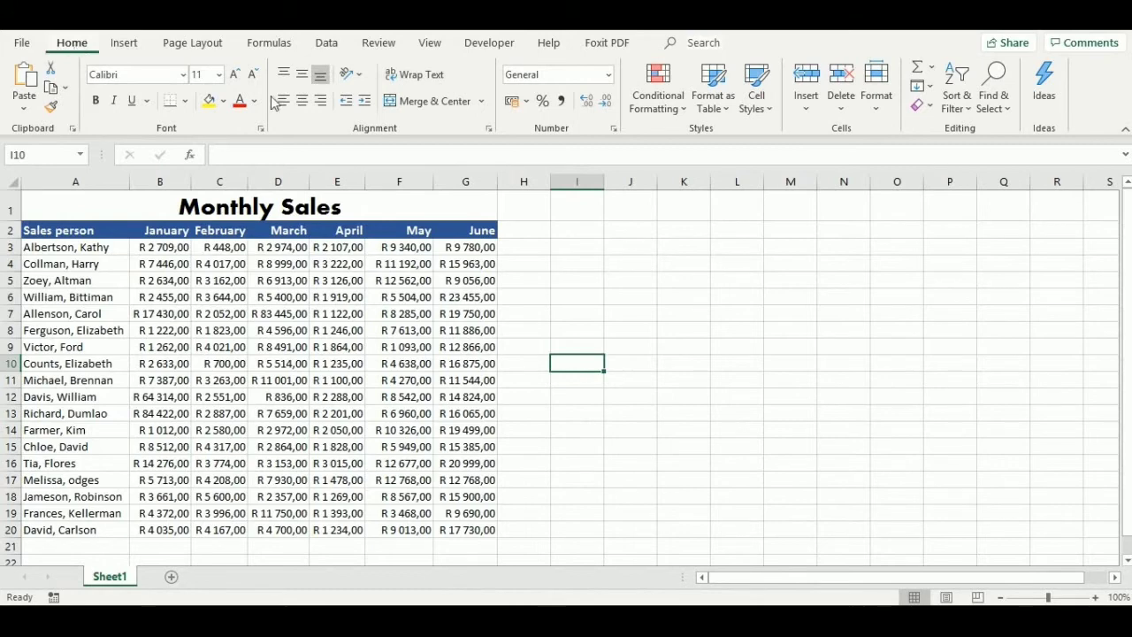
{"action": "left_click", "coordinate": [687, 110]}
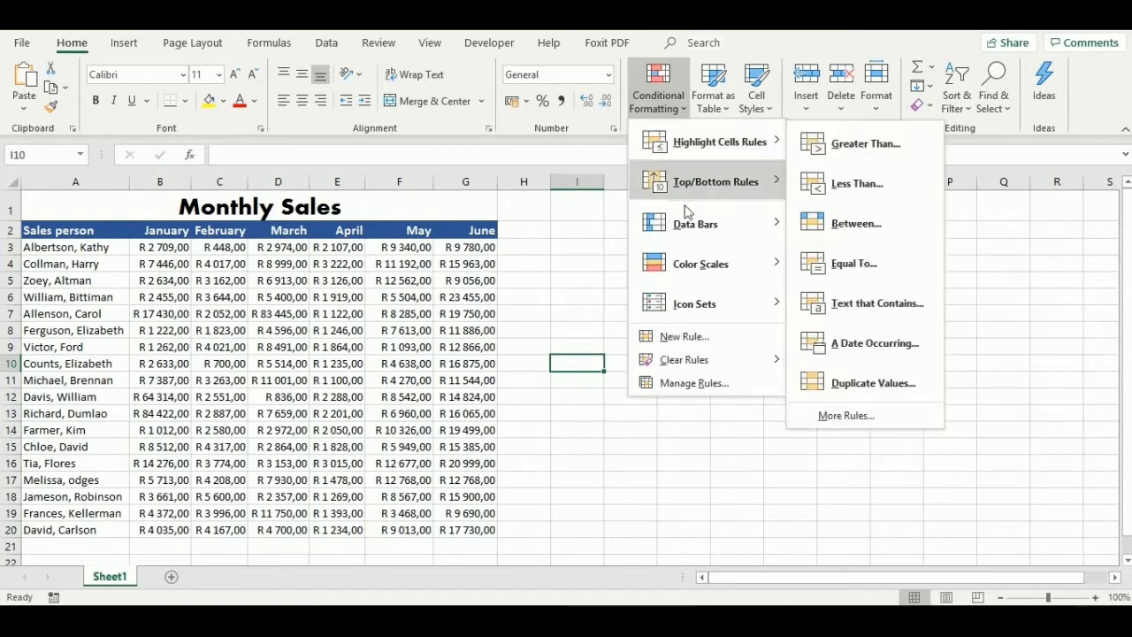
{"action": "mouse_move", "coordinate": [695, 228]}
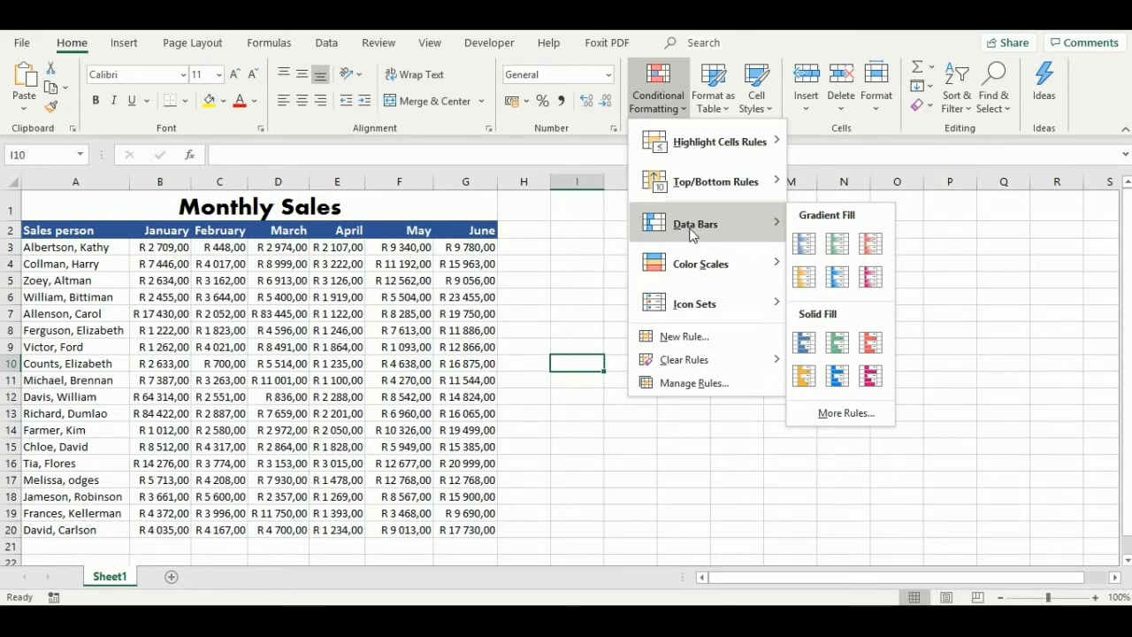
{"action": "mouse_move", "coordinate": [691, 272]}
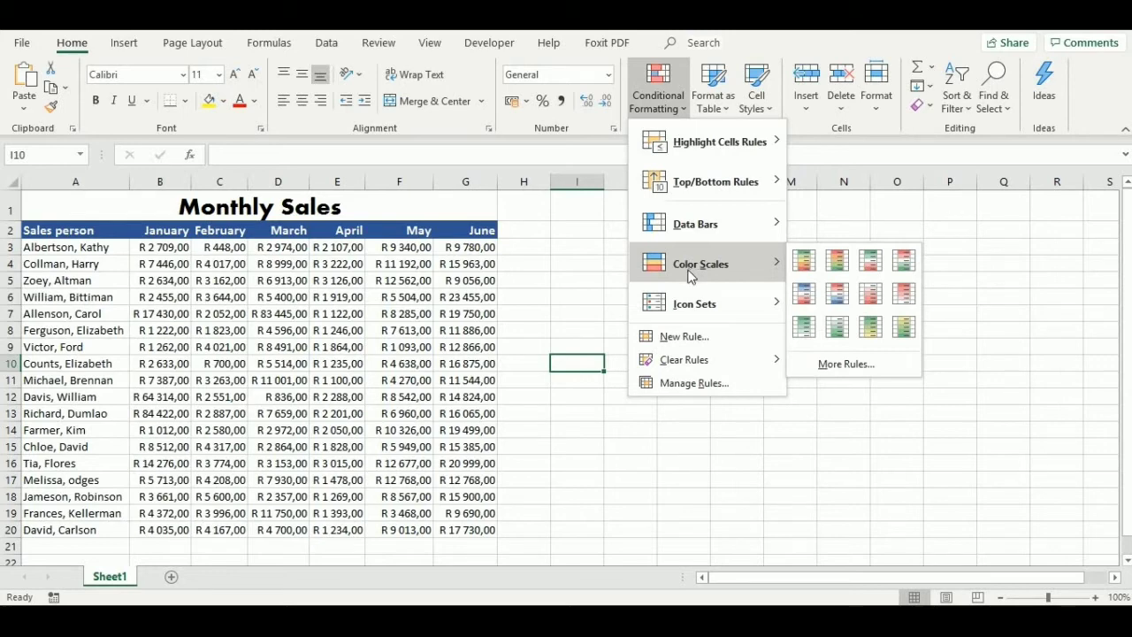
{"action": "mouse_move", "coordinate": [686, 306]}
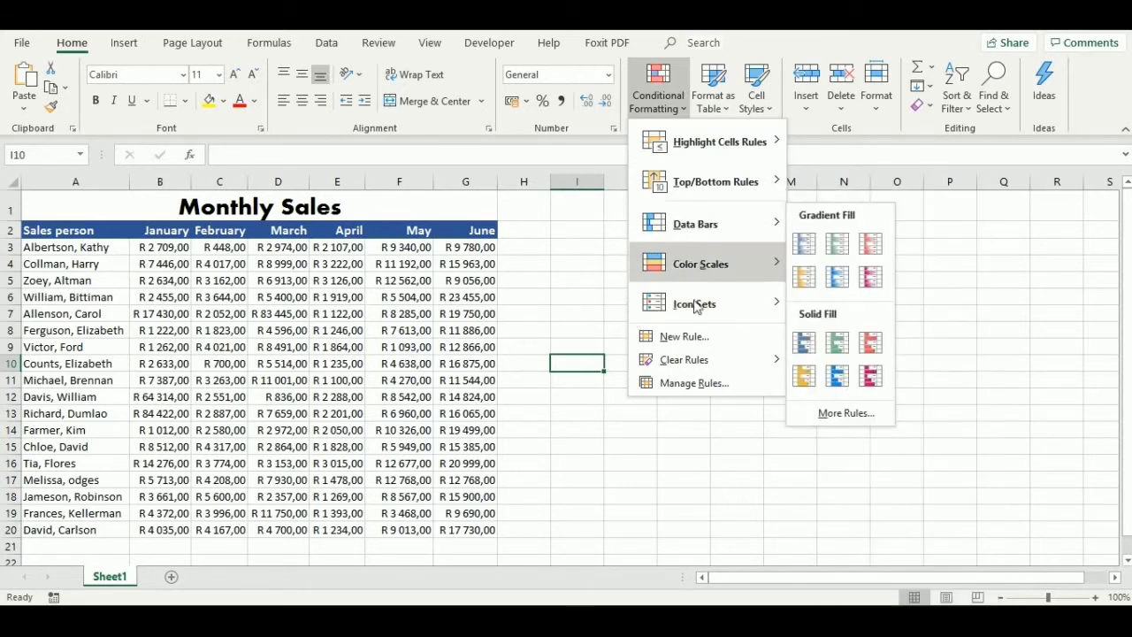
{"action": "mouse_move", "coordinate": [689, 231]}
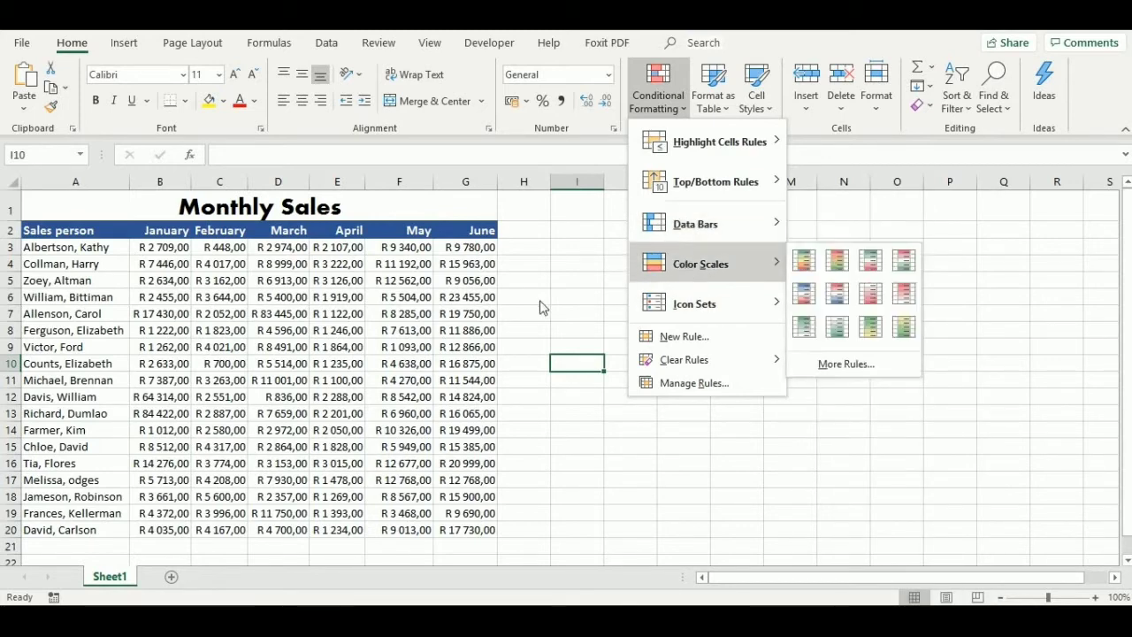
{"action": "left_click", "coordinate": [345, 329]}
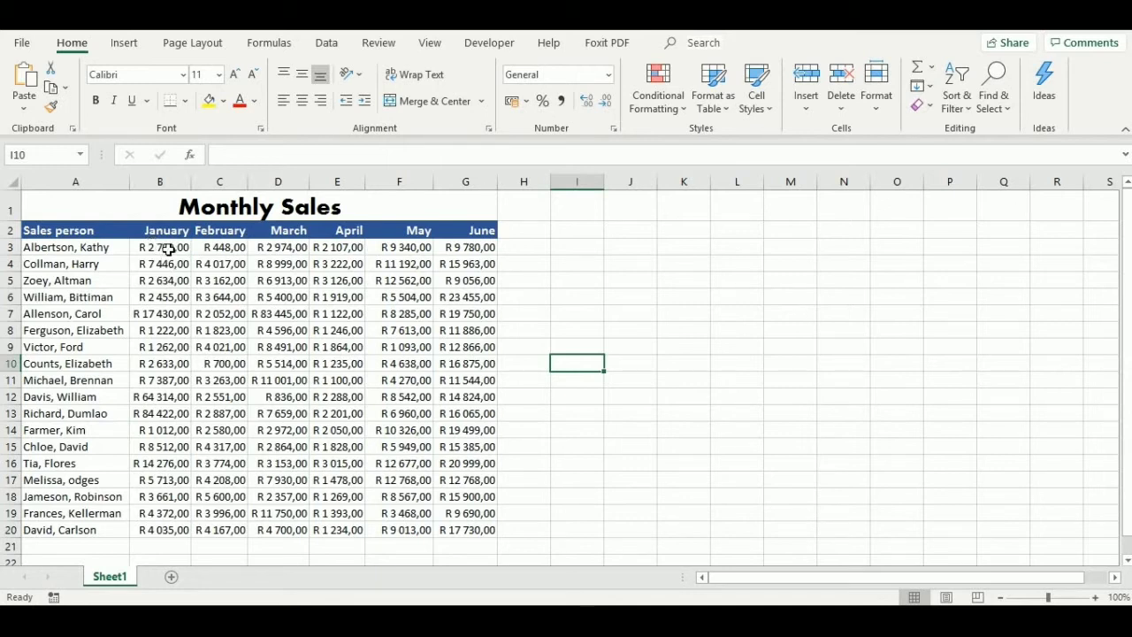
Apply the coloured three-arrow directional icon set to the January figures in B3:B20 and autofit column B
{"action": "left_click_drag", "start_coordinate": [167, 250], "coordinate": [152, 528]}
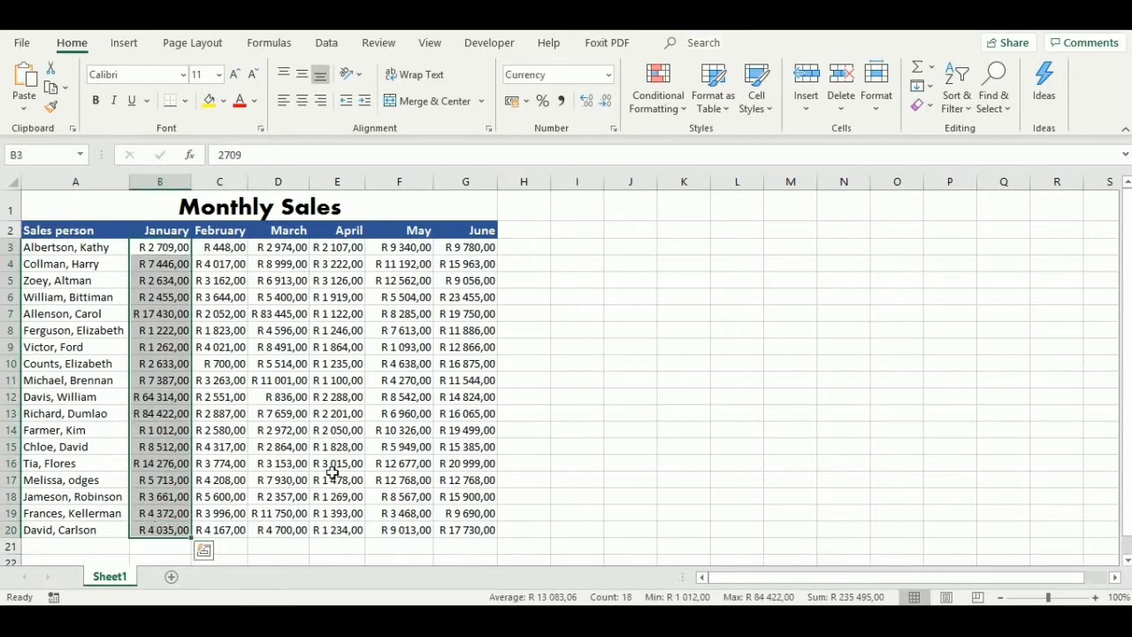
{"action": "left_click", "coordinate": [683, 112]}
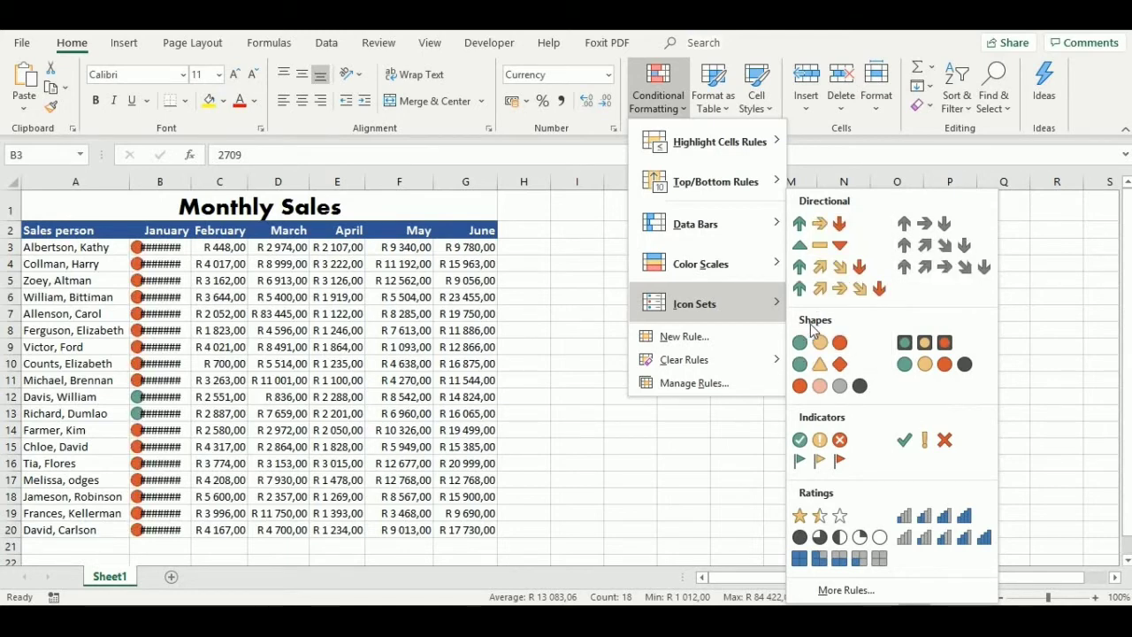
{"action": "left_click", "coordinate": [817, 227]}
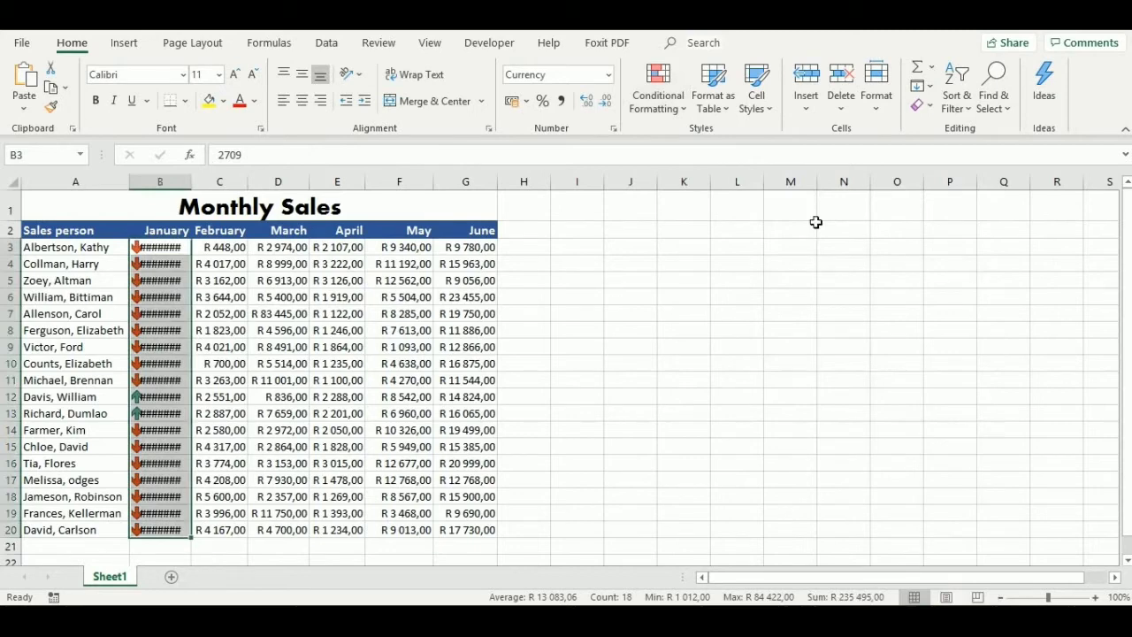
{"action": "left_click", "coordinate": [507, 348]}
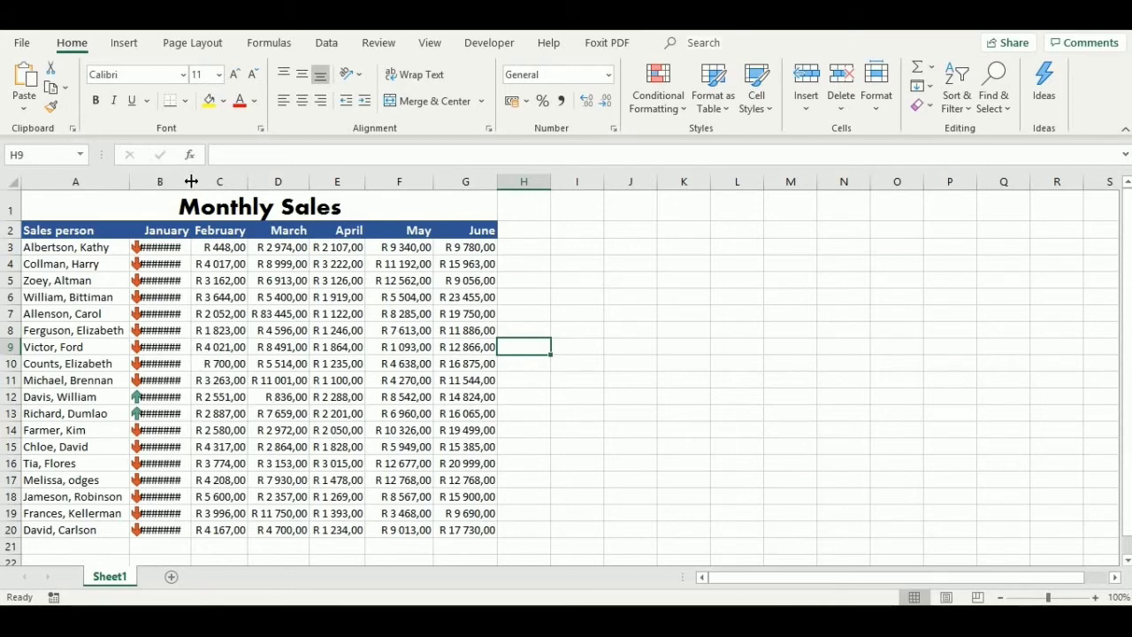
{"action": "double_click", "coordinate": [191, 181]}
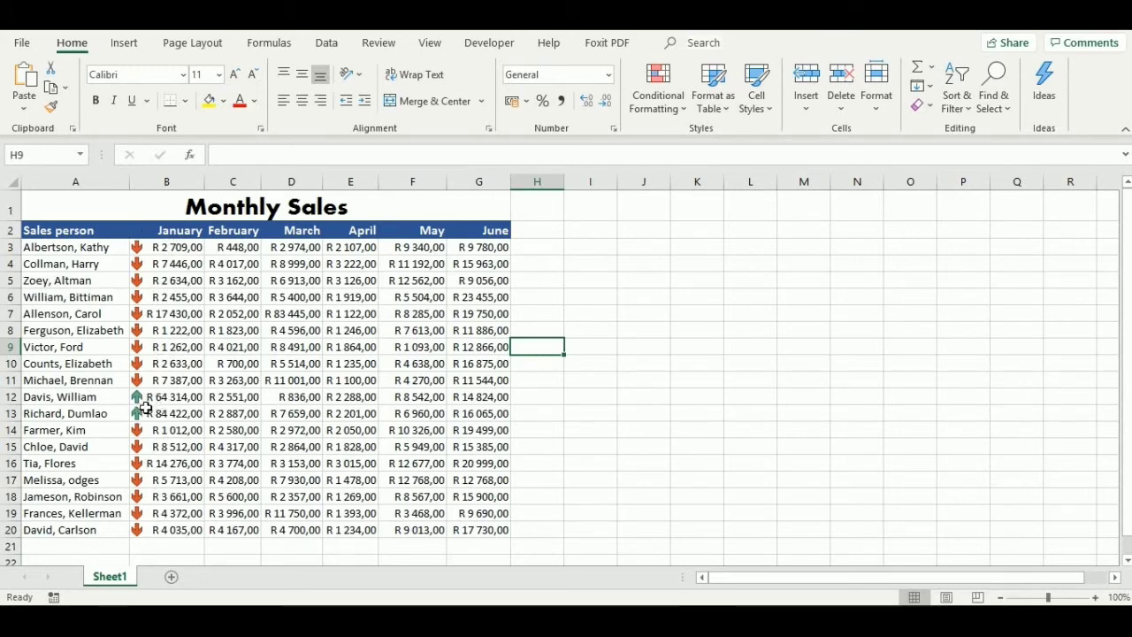
{"action": "left_click_drag", "start_coordinate": [164, 399], "coordinate": [175, 411]}
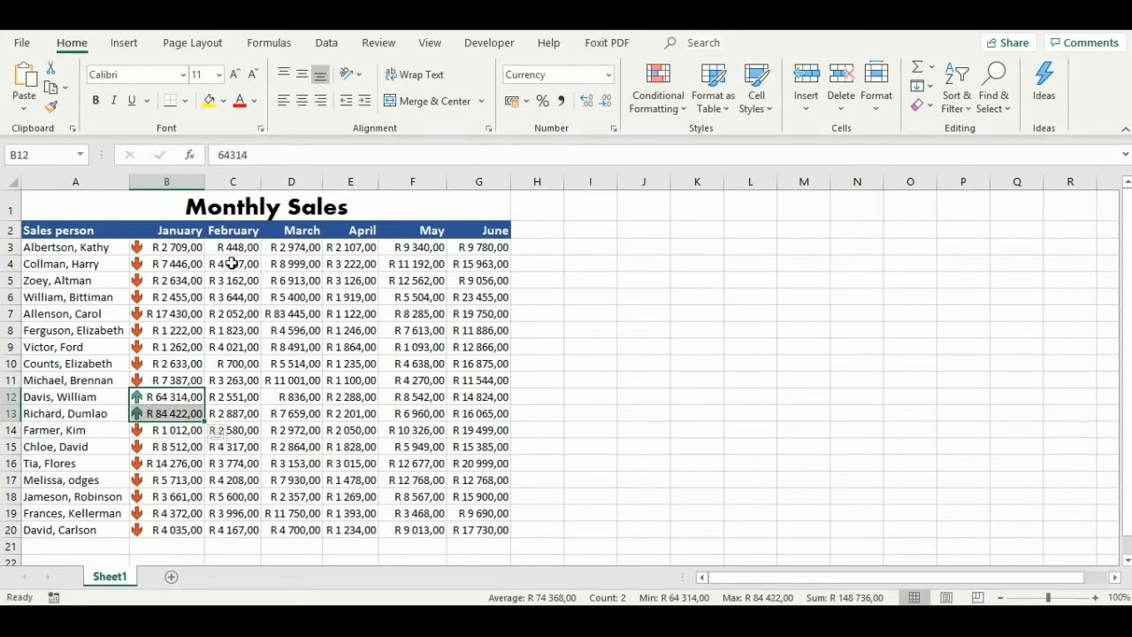
Apply the 3 Traffic Lights (Unrimmed) icon set to the February figures in C3:C20 and autofit column C
{"action": "left_click_drag", "start_coordinate": [234, 247], "coordinate": [235, 528]}
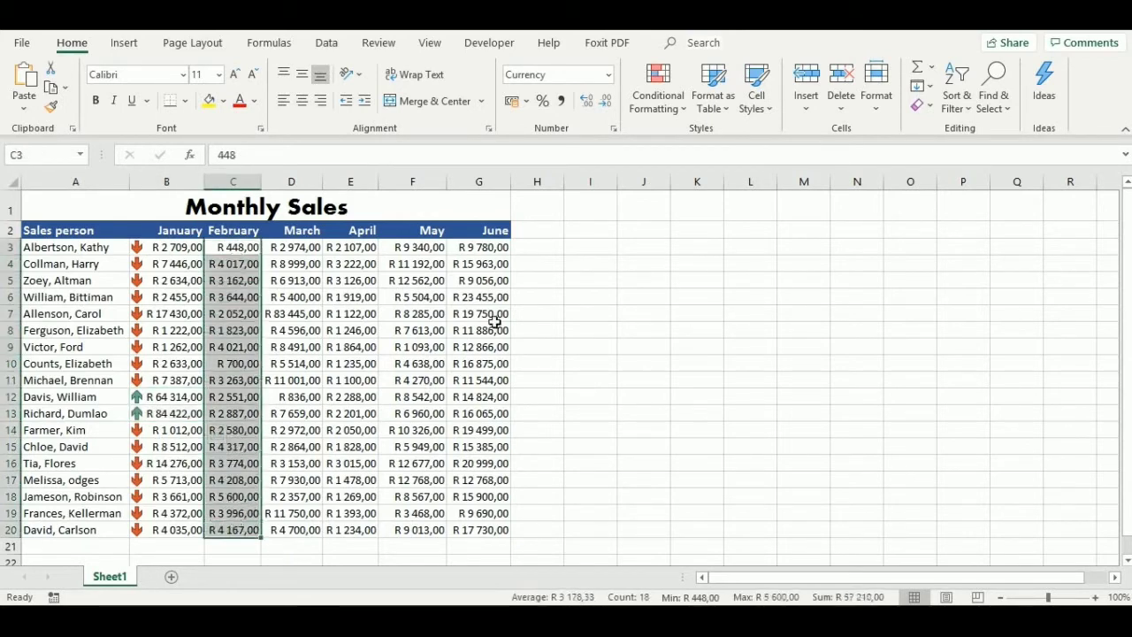
{"action": "left_click", "coordinate": [680, 113]}
{"action": "mouse_move", "coordinate": [719, 310]}
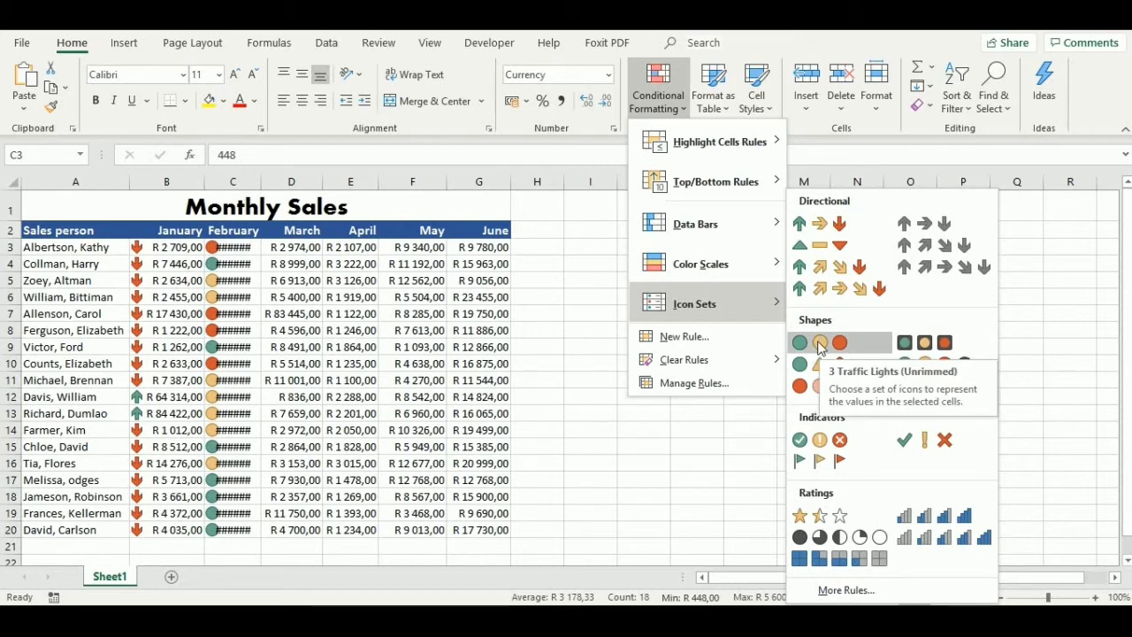
{"action": "left_click", "coordinate": [820, 345]}
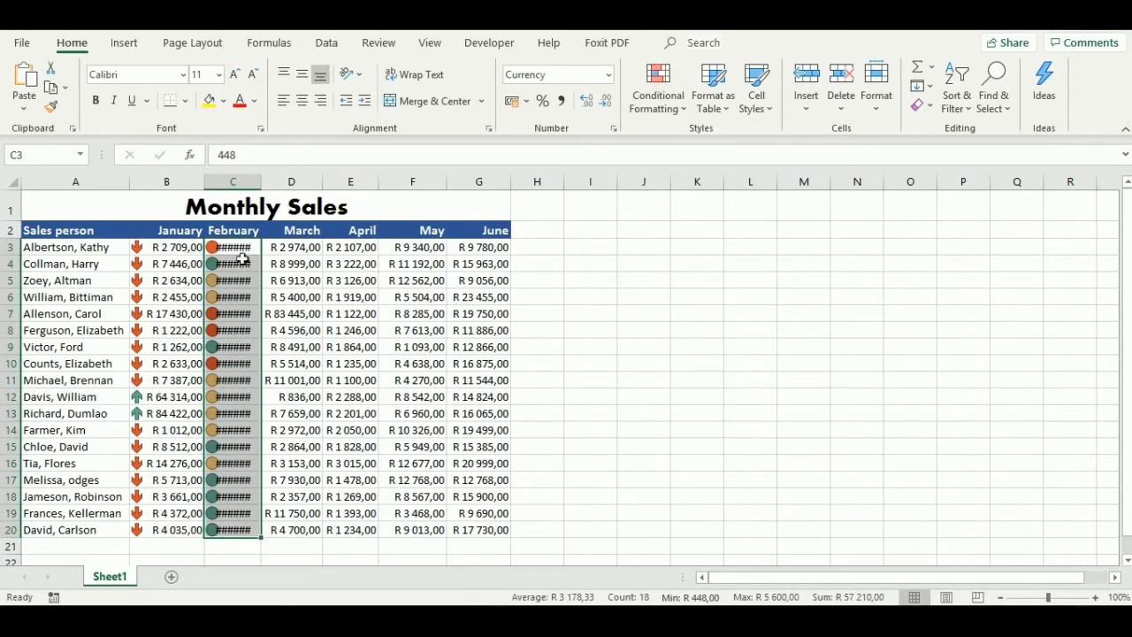
{"action": "double_click", "coordinate": [262, 181]}
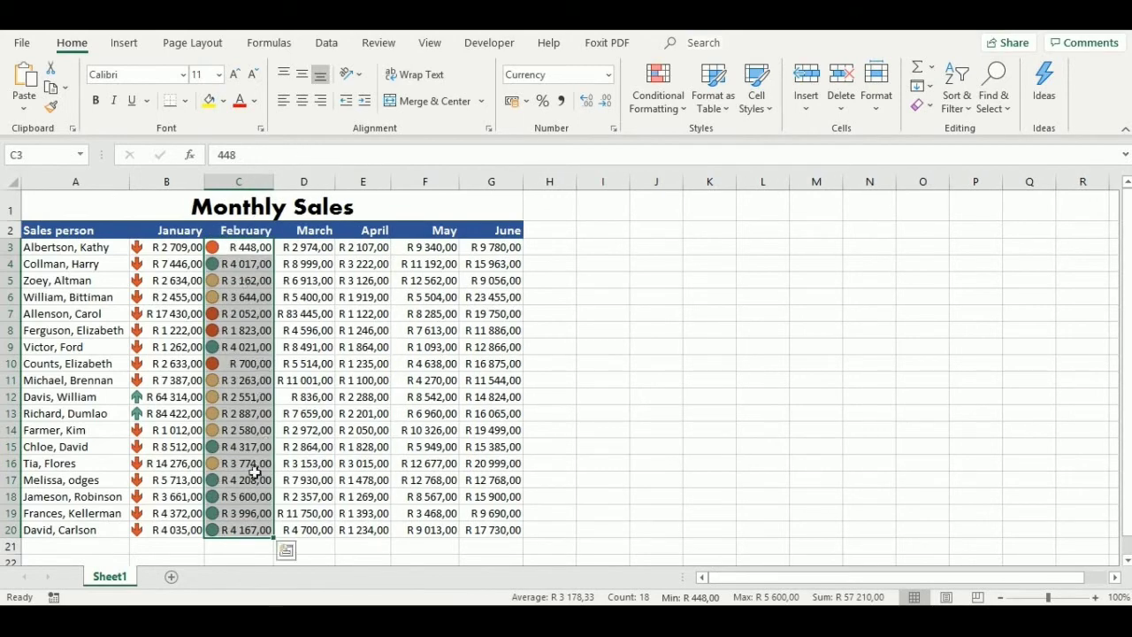
{"action": "left_click", "coordinate": [303, 299]}
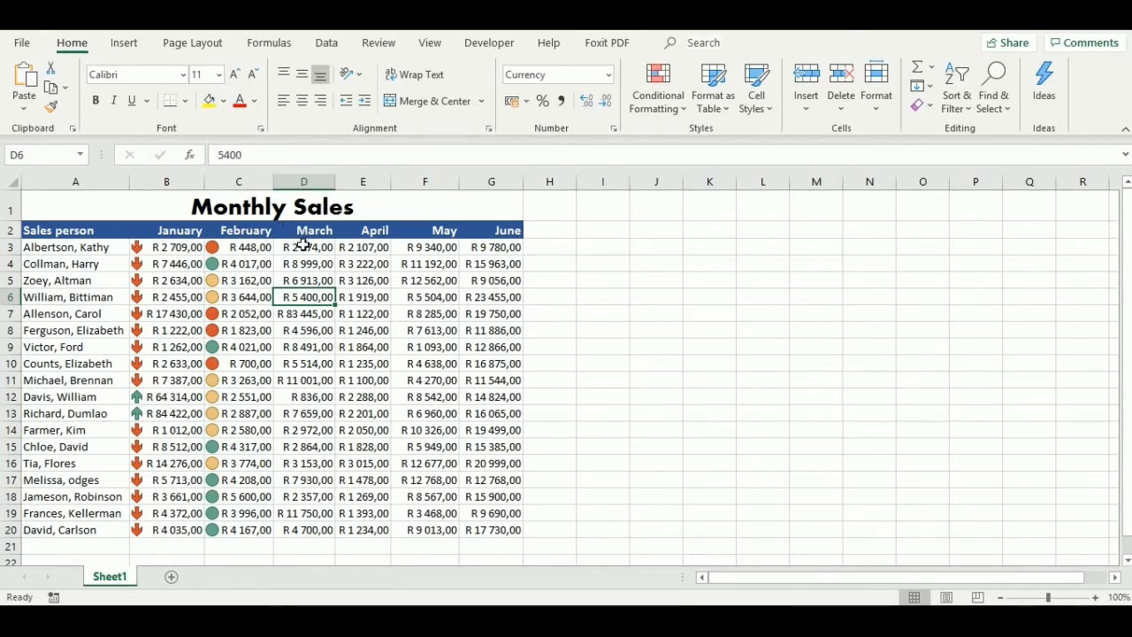
Apply blue solid-fill data bars to the March figures in D3:D20 and deselect the range
{"action": "left_click_drag", "start_coordinate": [303, 247], "coordinate": [302, 528]}
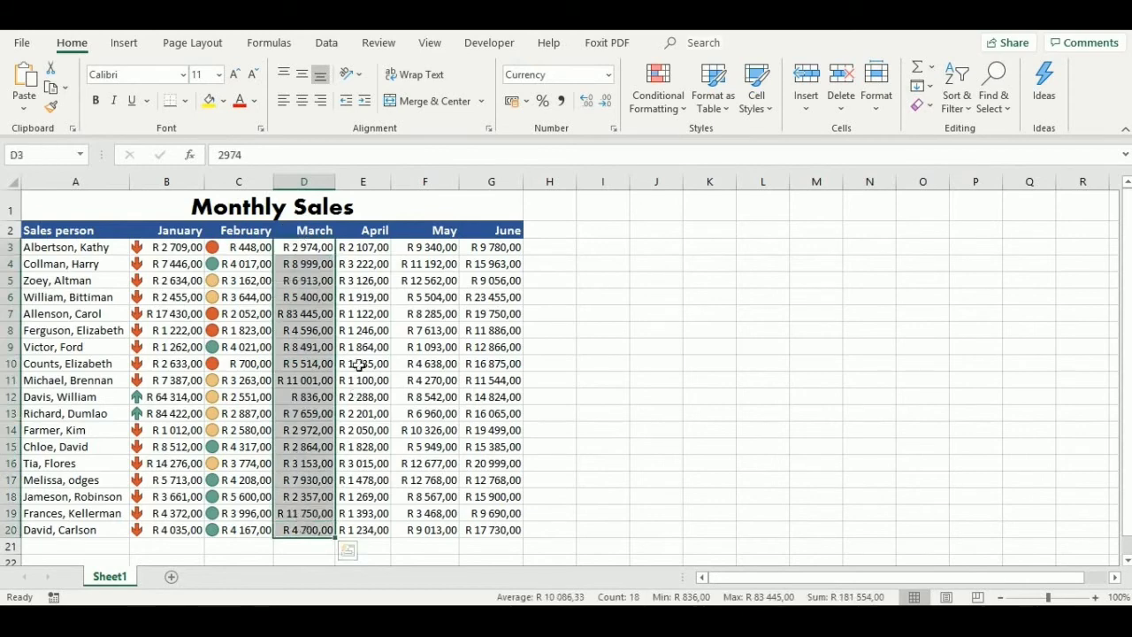
{"action": "left_click", "coordinate": [681, 108]}
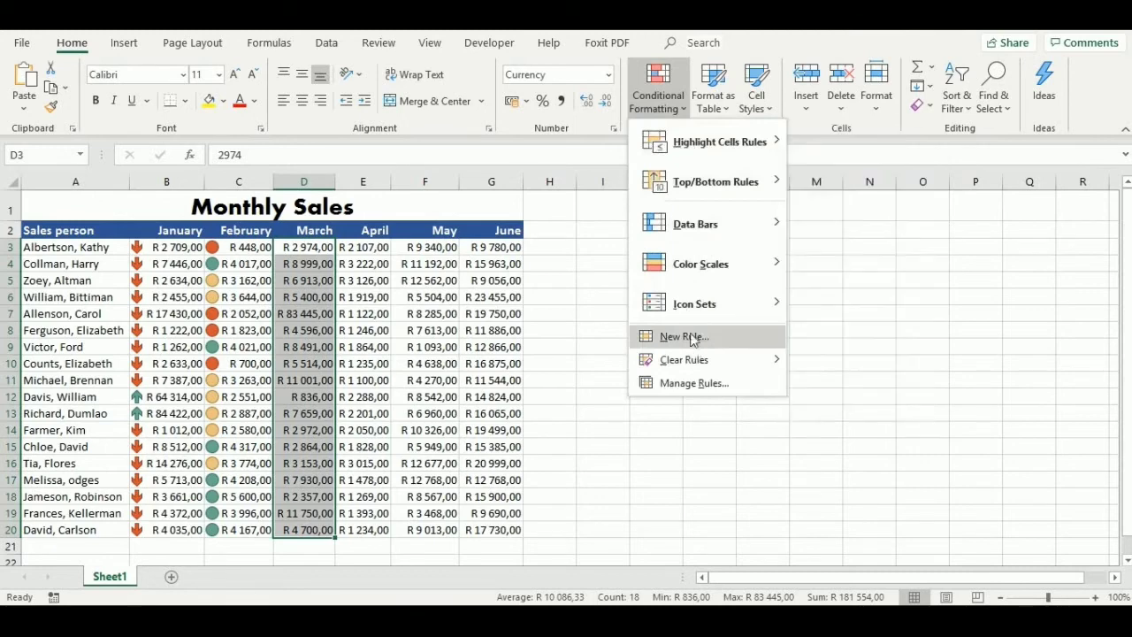
{"action": "mouse_move", "coordinate": [696, 316]}
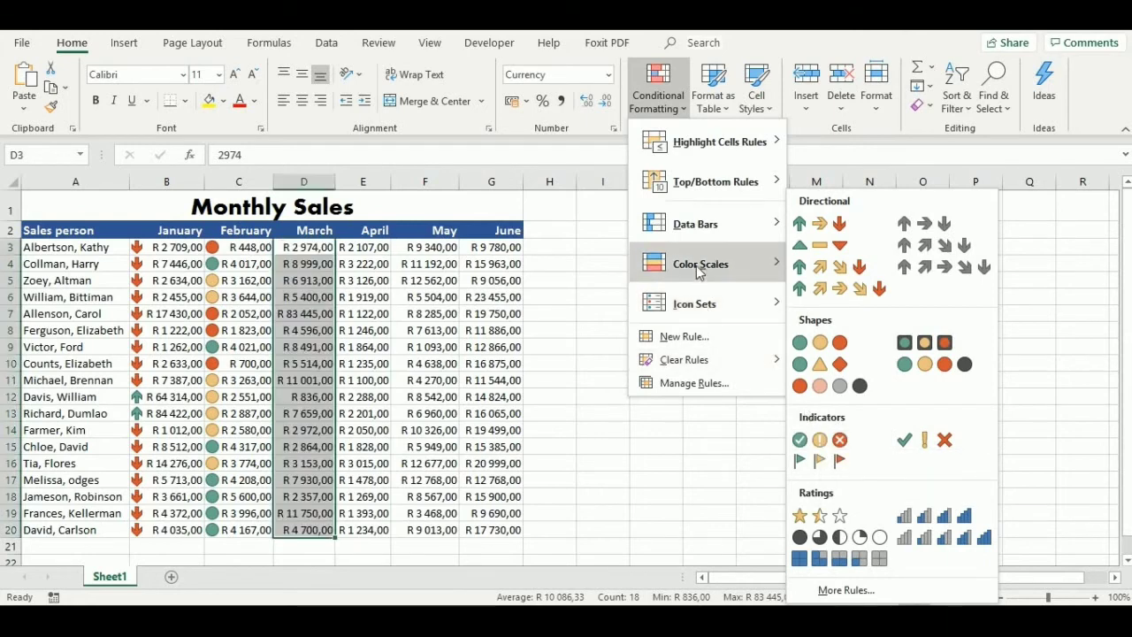
{"action": "mouse_move", "coordinate": [693, 232]}
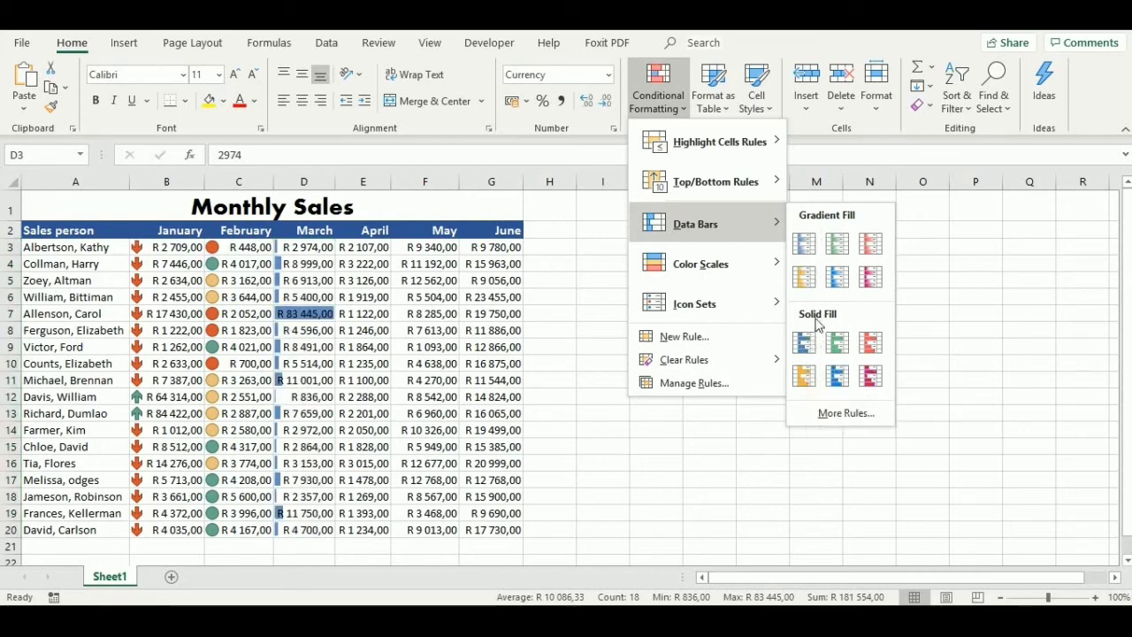
{"action": "left_click", "coordinate": [803, 341]}
{"action": "left_click", "coordinate": [593, 359]}
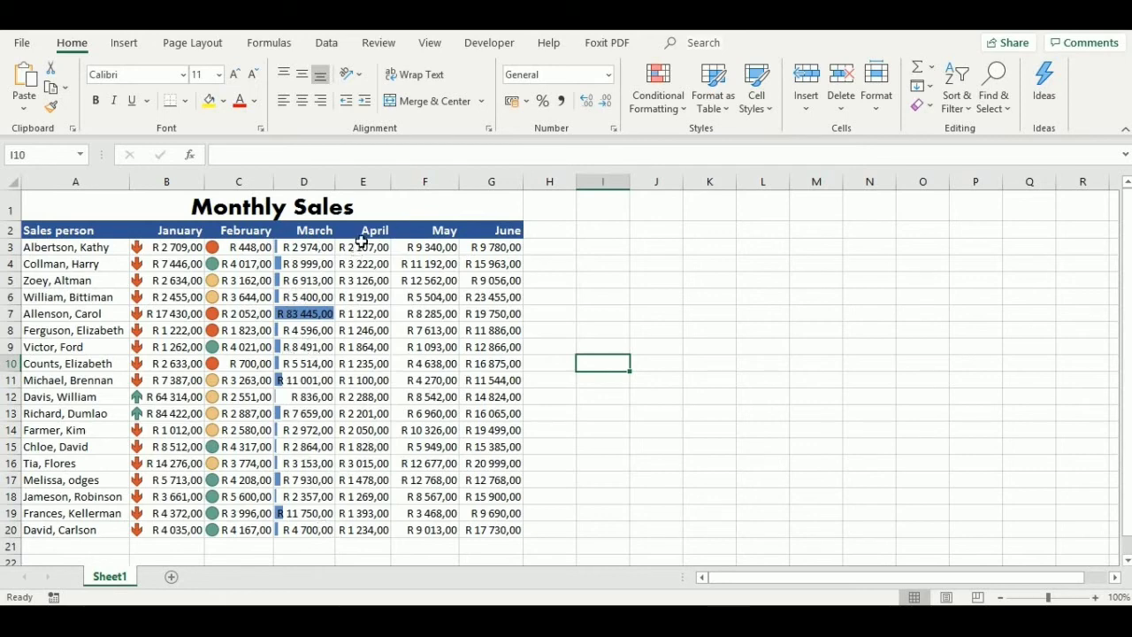
Apply magenta gradient-fill data bars to the April figures in E3:E20 and deselect the range
{"action": "left_click_drag", "start_coordinate": [367, 246], "coordinate": [366, 524]}
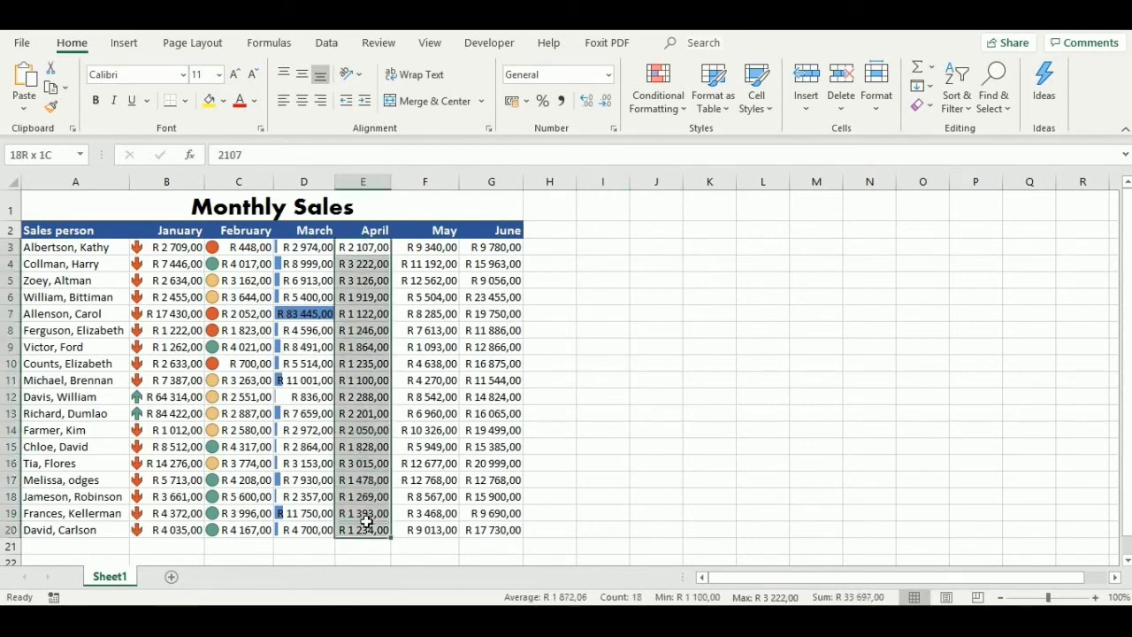
{"action": "left_click", "coordinate": [683, 109]}
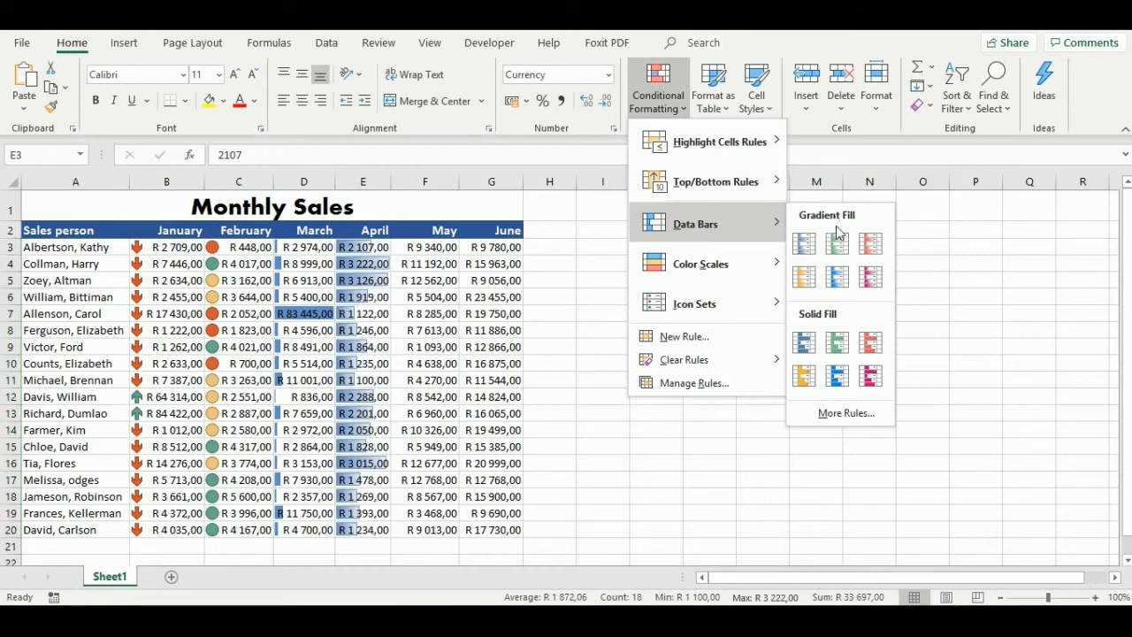
{"action": "left_click", "coordinate": [872, 279]}
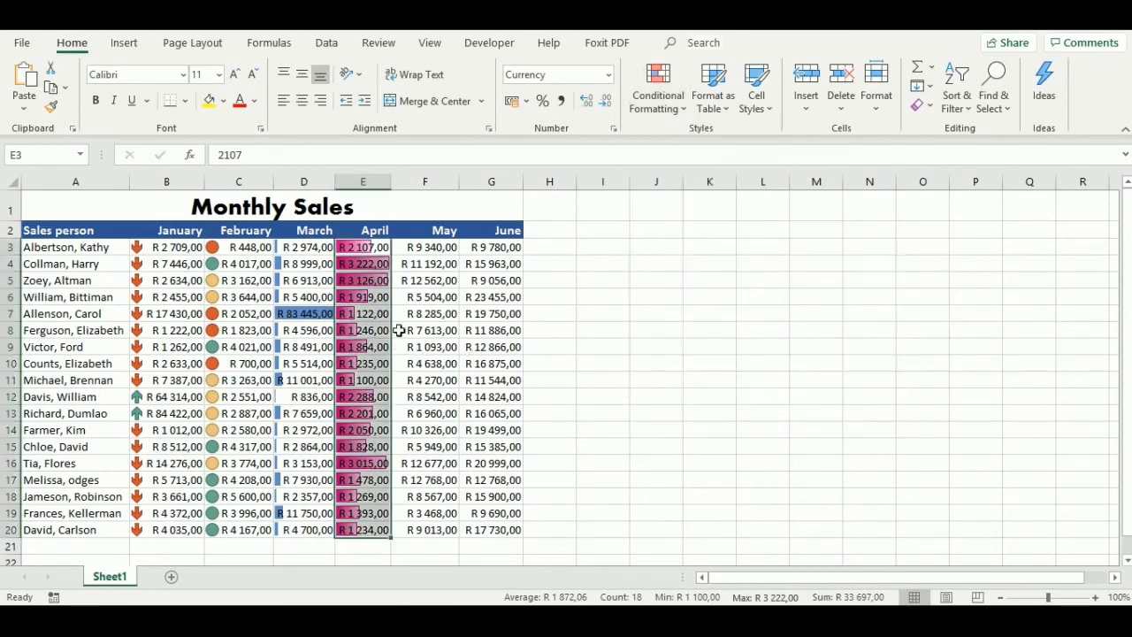
{"action": "left_click", "coordinate": [601, 326]}
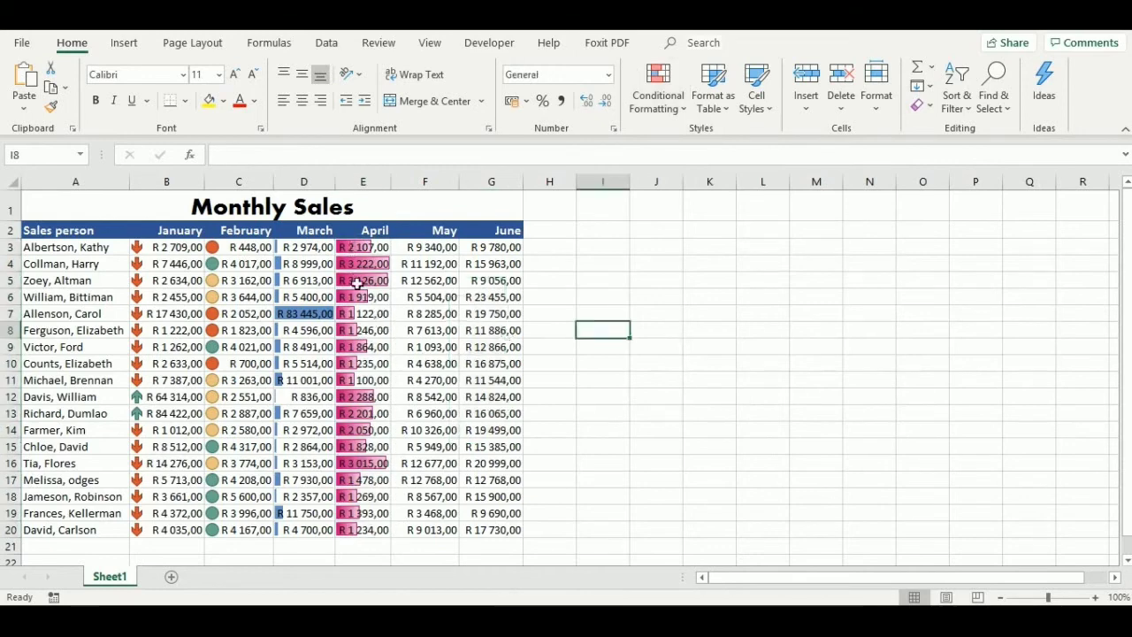